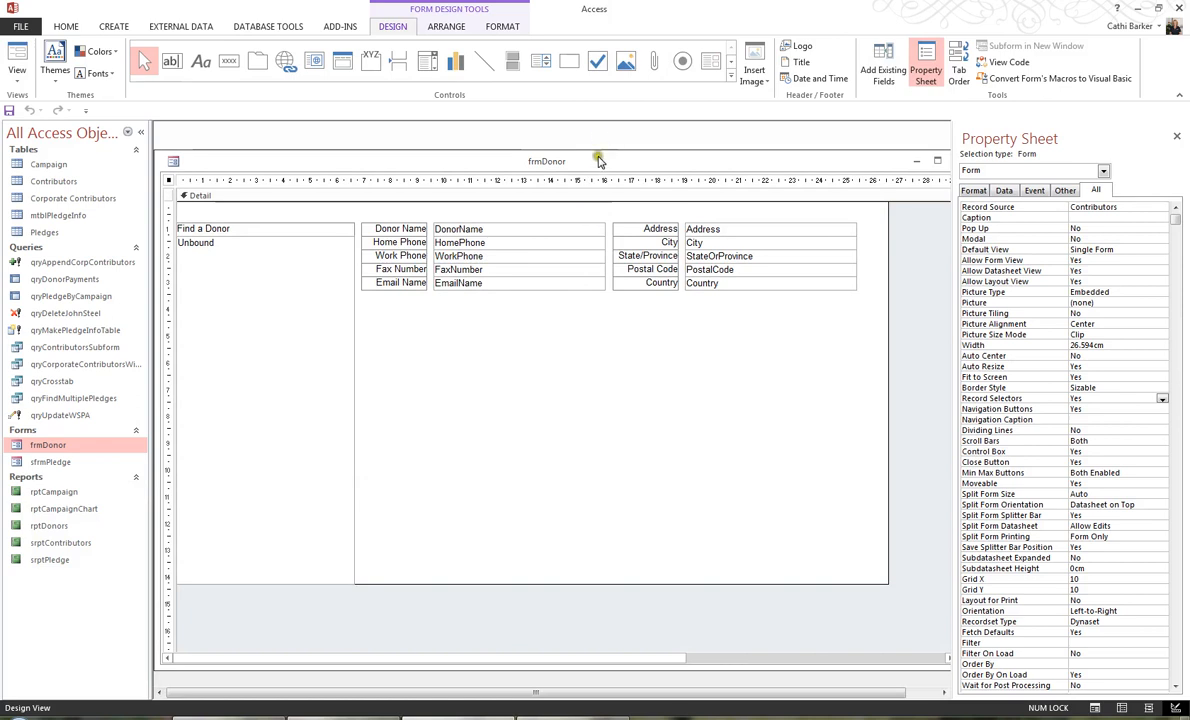
Maximize the frmDonor form and start a subform below its contact fields, using the existing form sfrmPledge as its data source
double_click(594, 161)
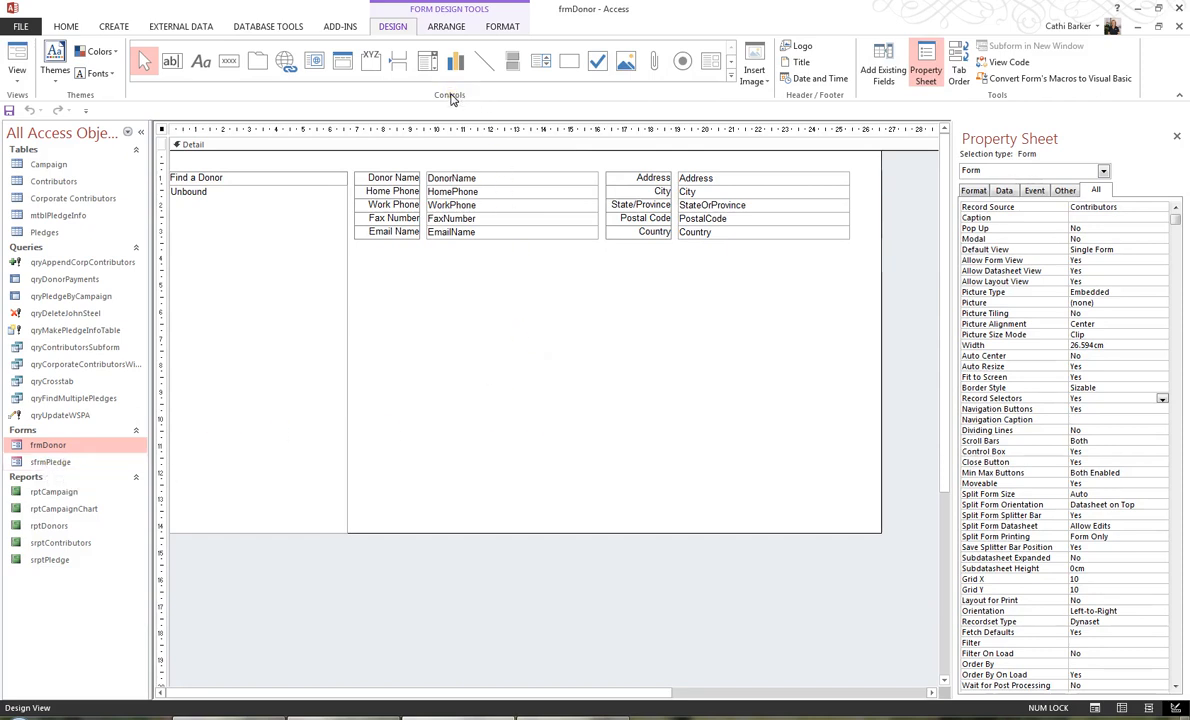
click(709, 62)
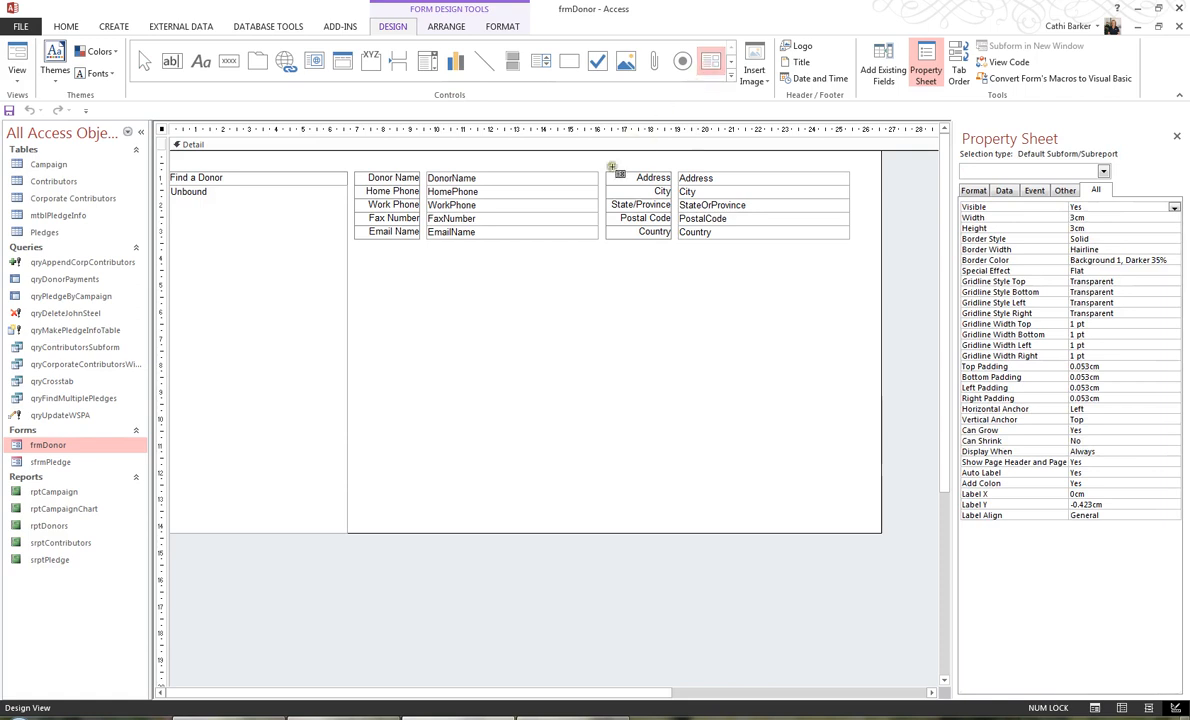
click(431, 276)
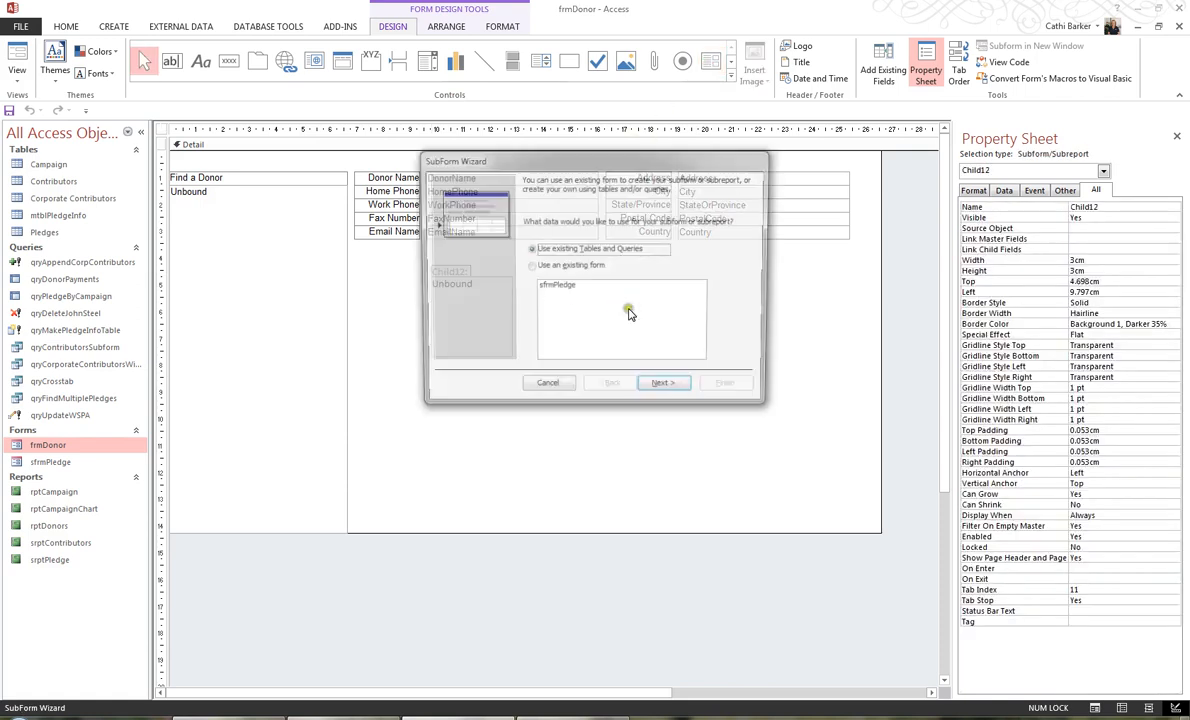
click(581, 289)
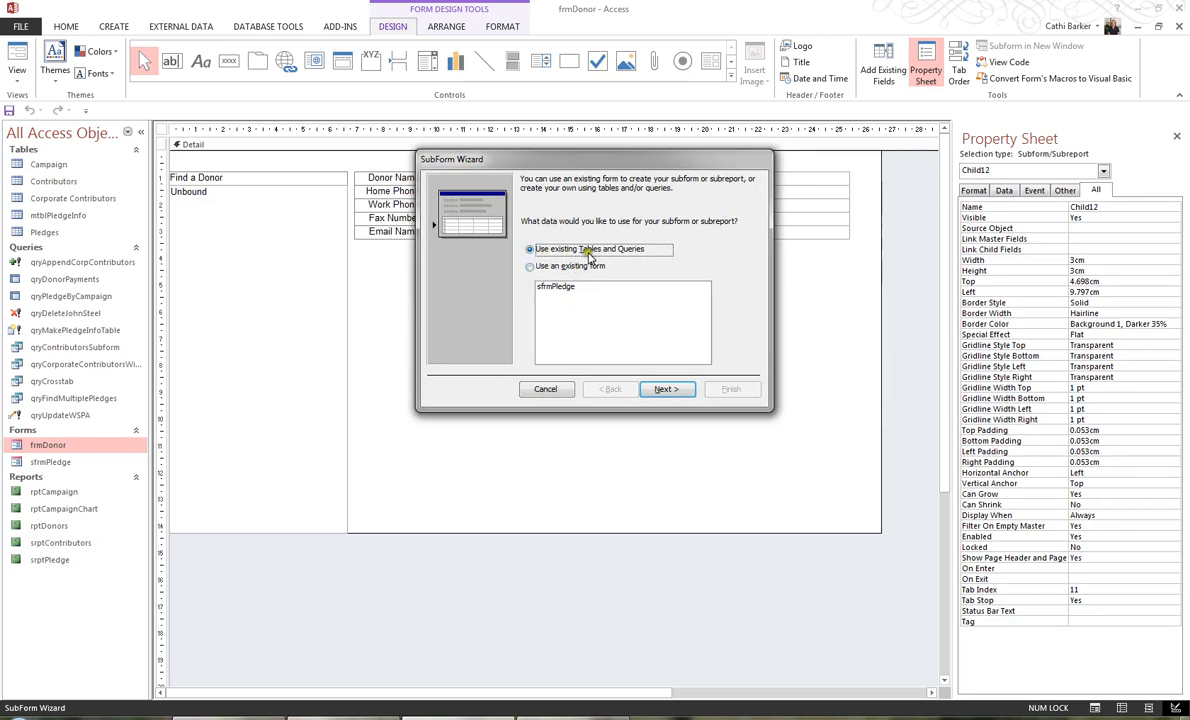
click(631, 251)
click(530, 267)
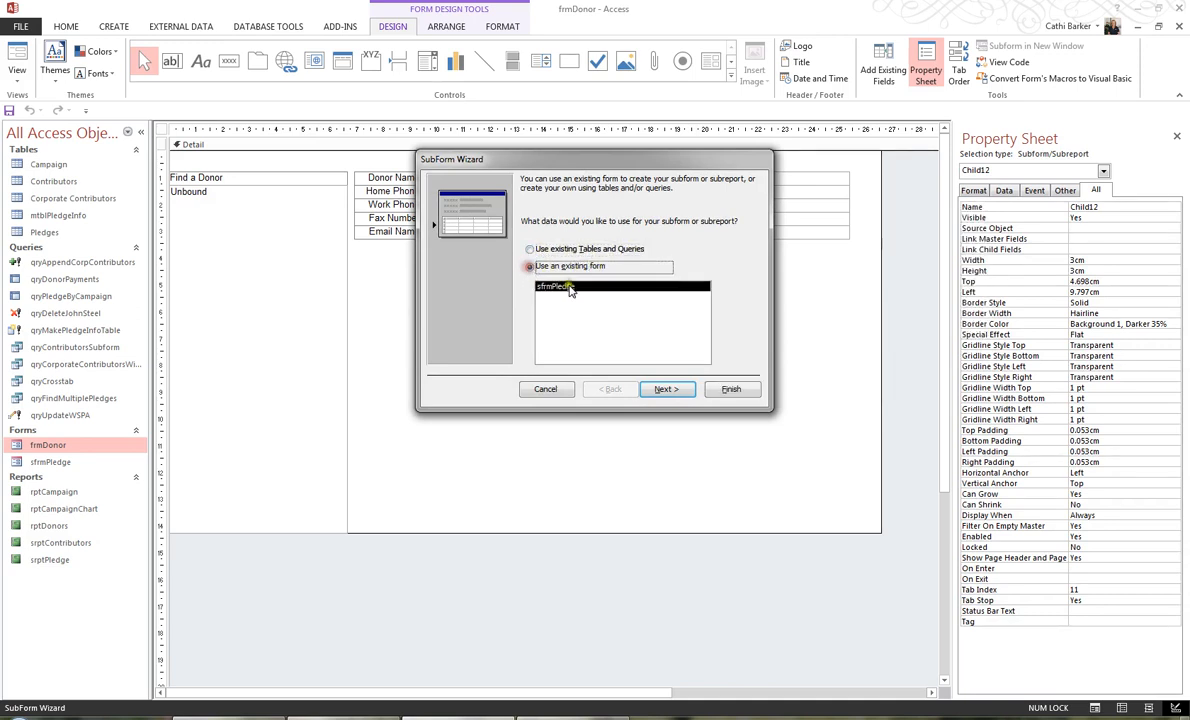
click(547, 288)
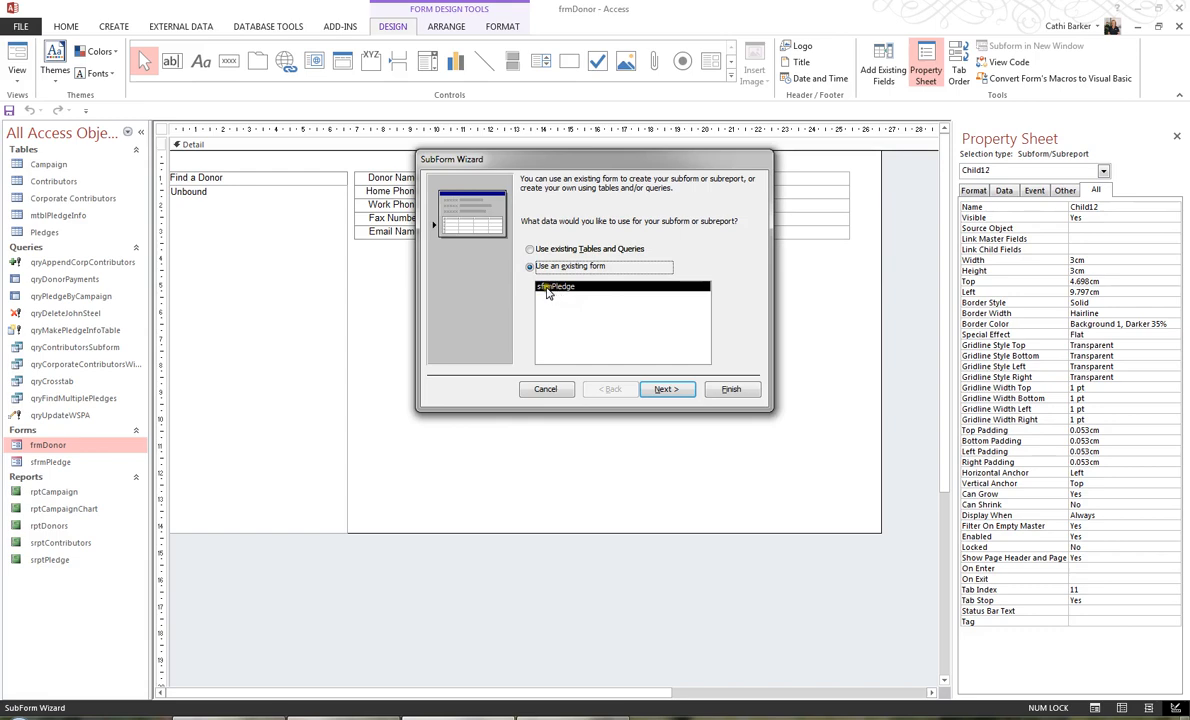
Link the subform to Contributors using ContributorID, name it Pledges and finish the wizard
click(670, 389)
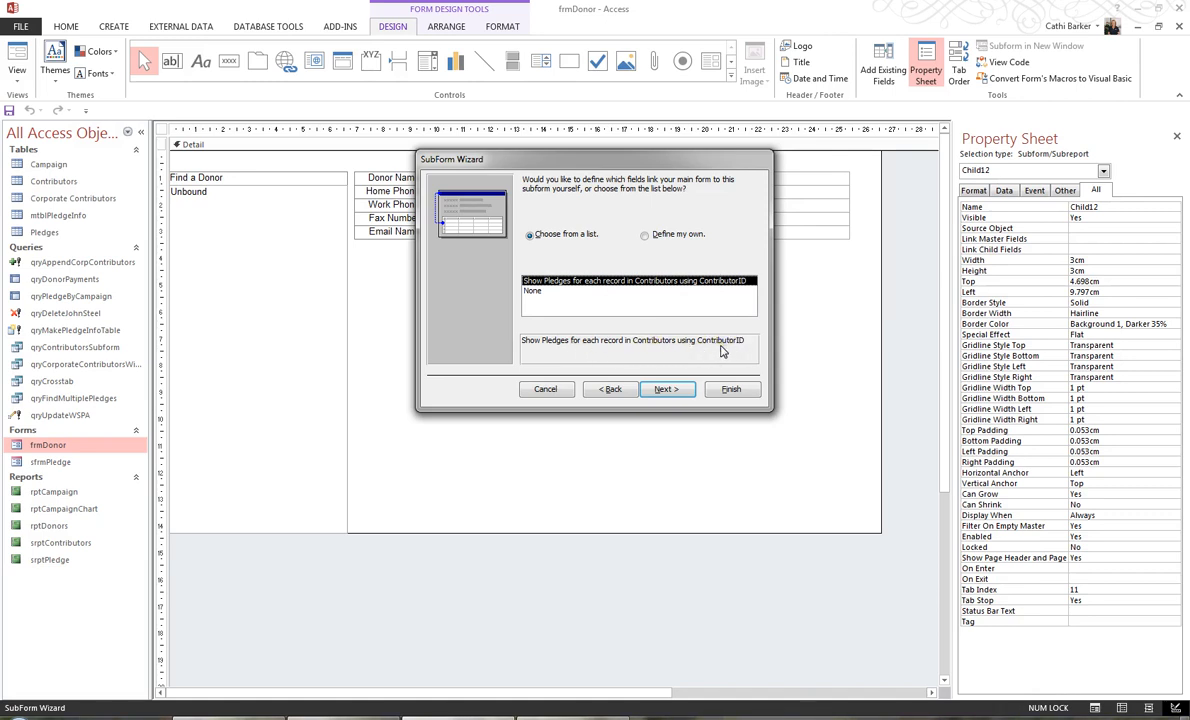
click(673, 391)
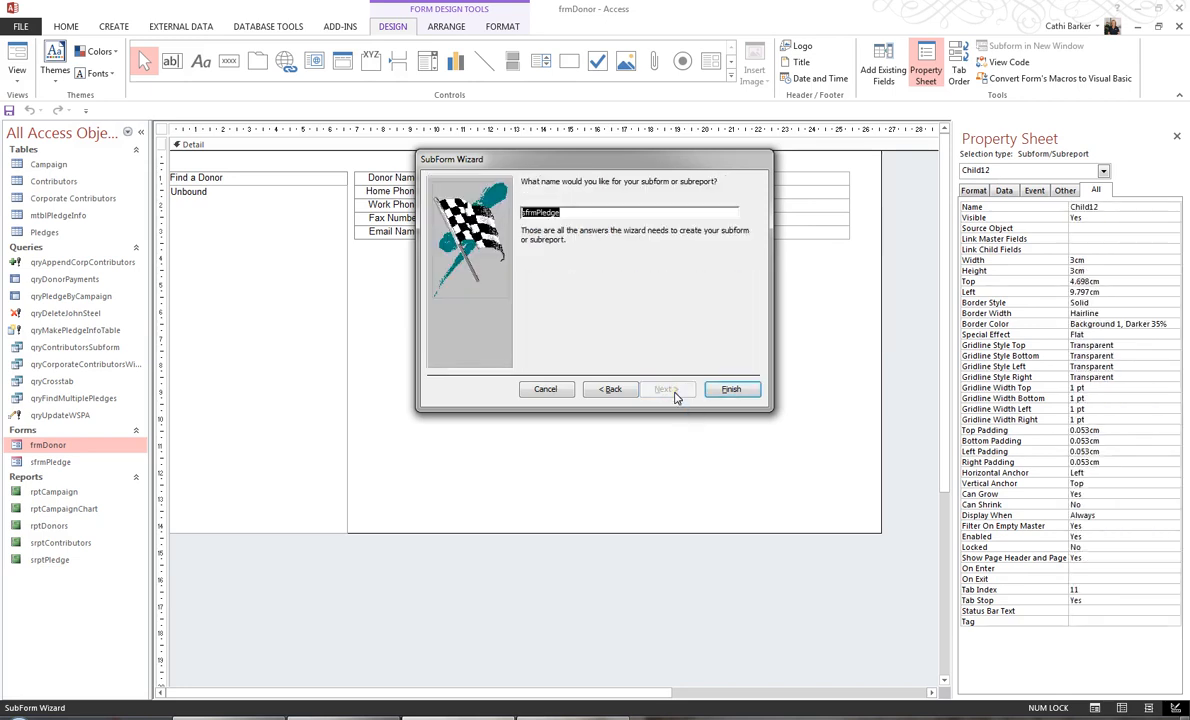
text(Pl)
click(731, 390)
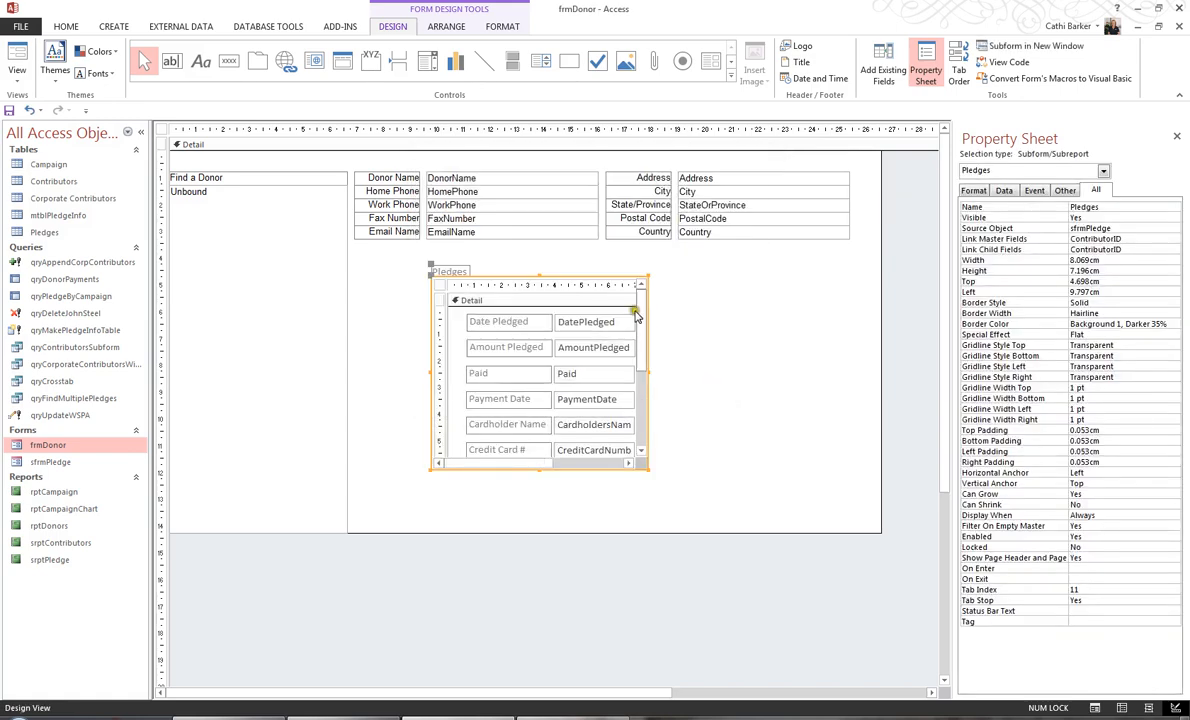
Position the Pledges subform and label under the contact fields, enlarge the subform to about 18.3 by 10.5 cm, and preview the form
drag(591, 276, 518, 260)
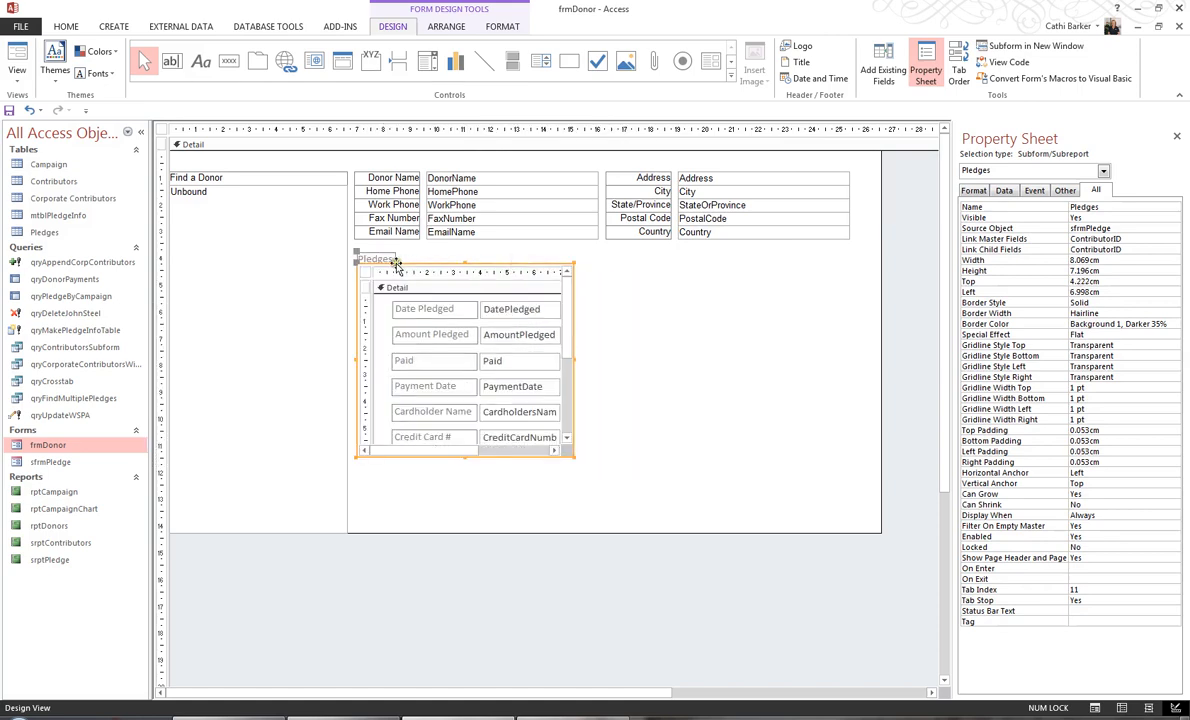
click(372, 258)
drag(358, 256, 361, 252)
click(566, 442)
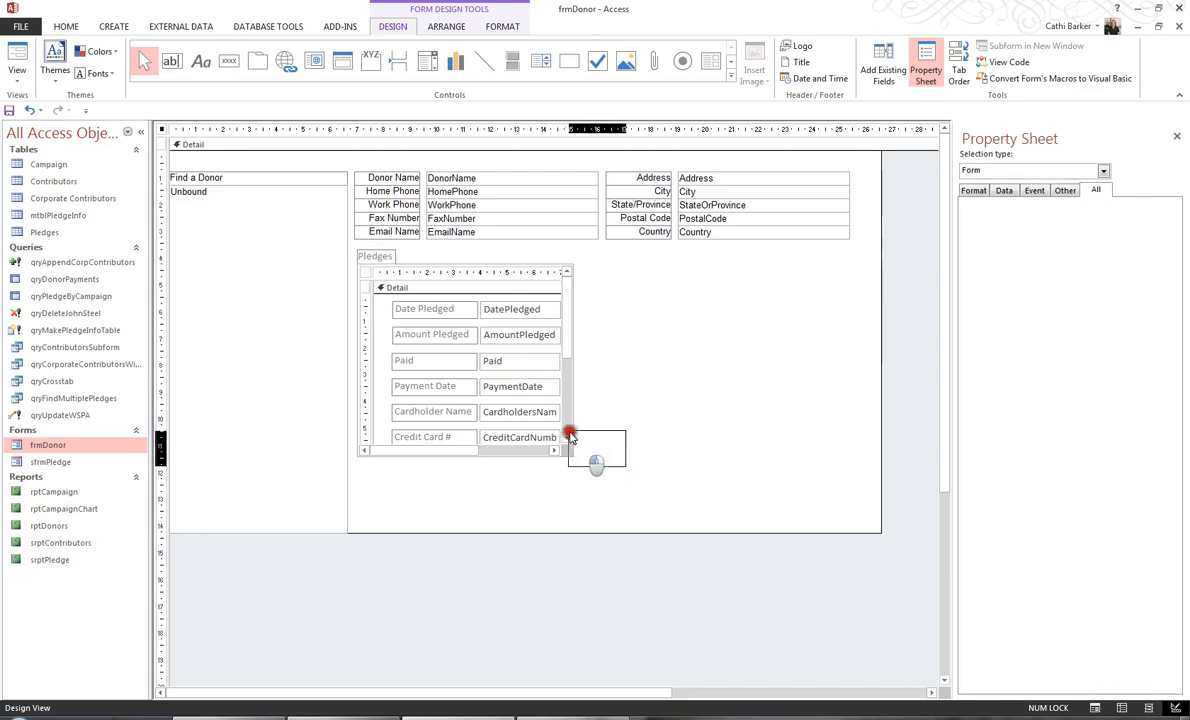
drag(577, 457, 847, 546)
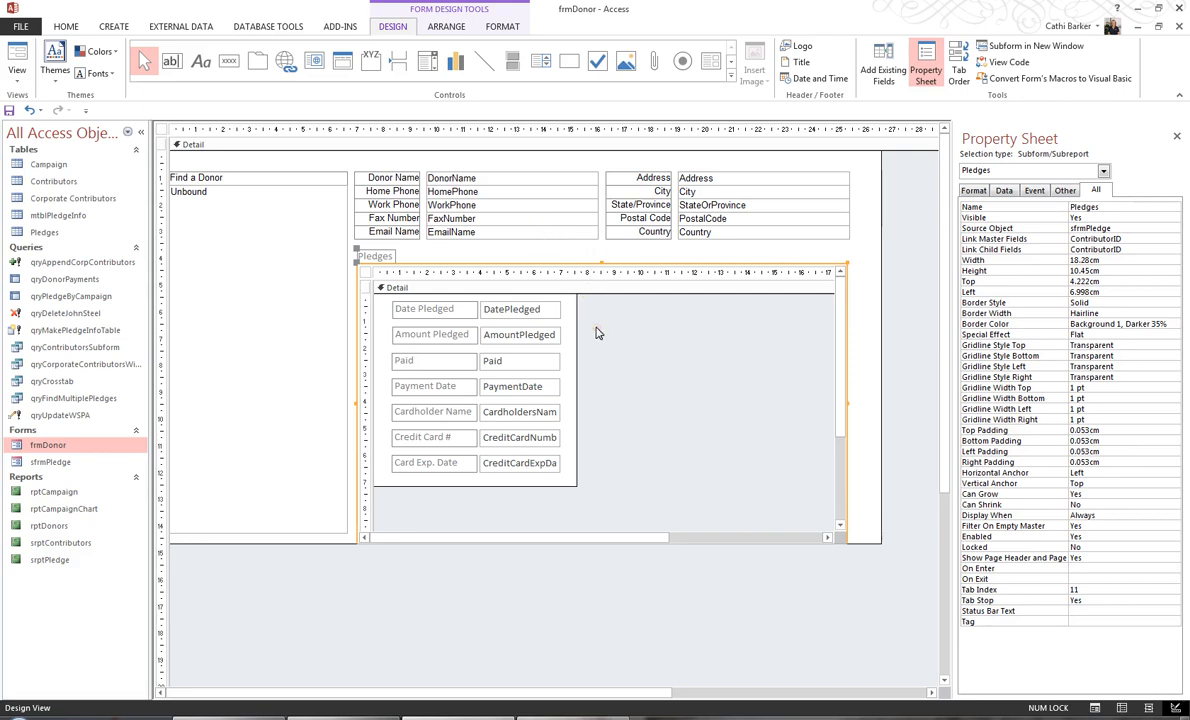
click(19, 58)
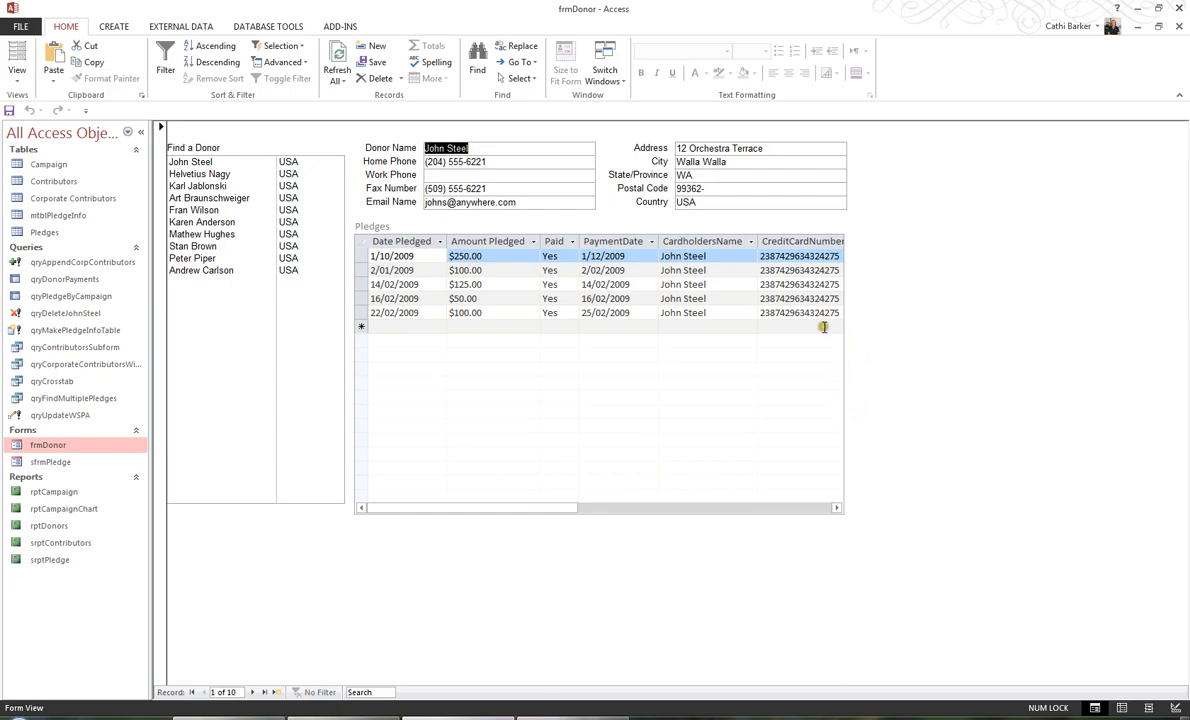
Return to Design view, widen the Pledges subform to about 20.1 cm and preview the form
click(17, 75)
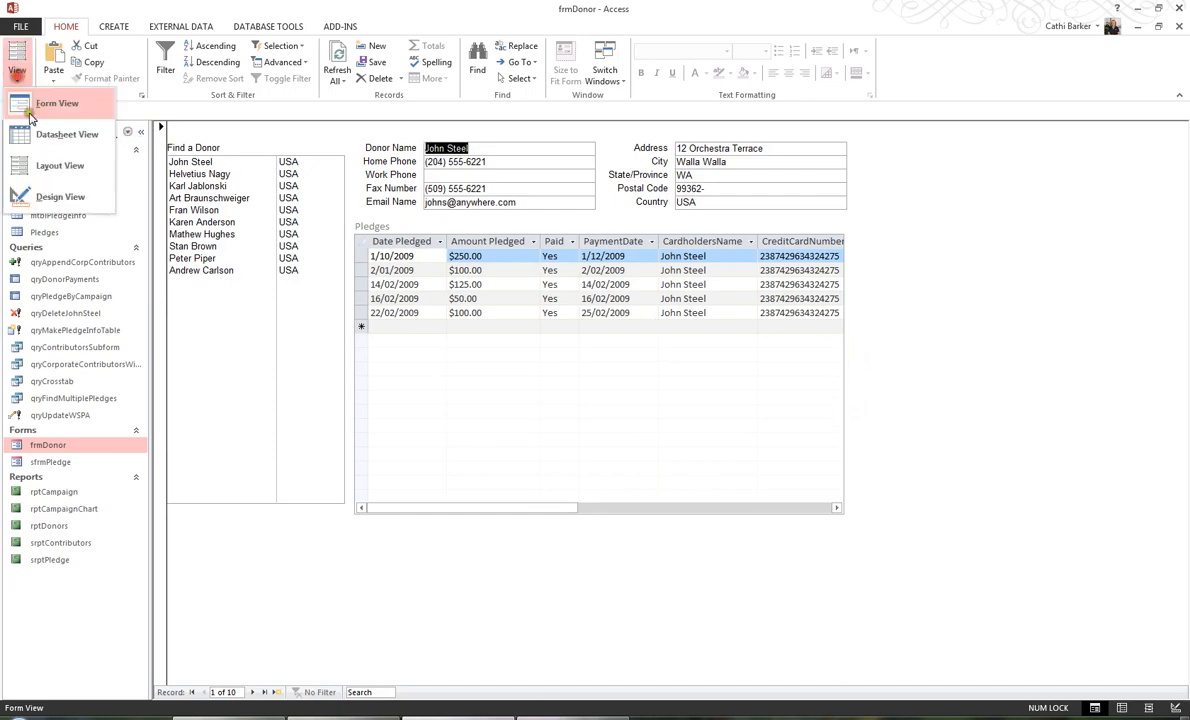
click(46, 200)
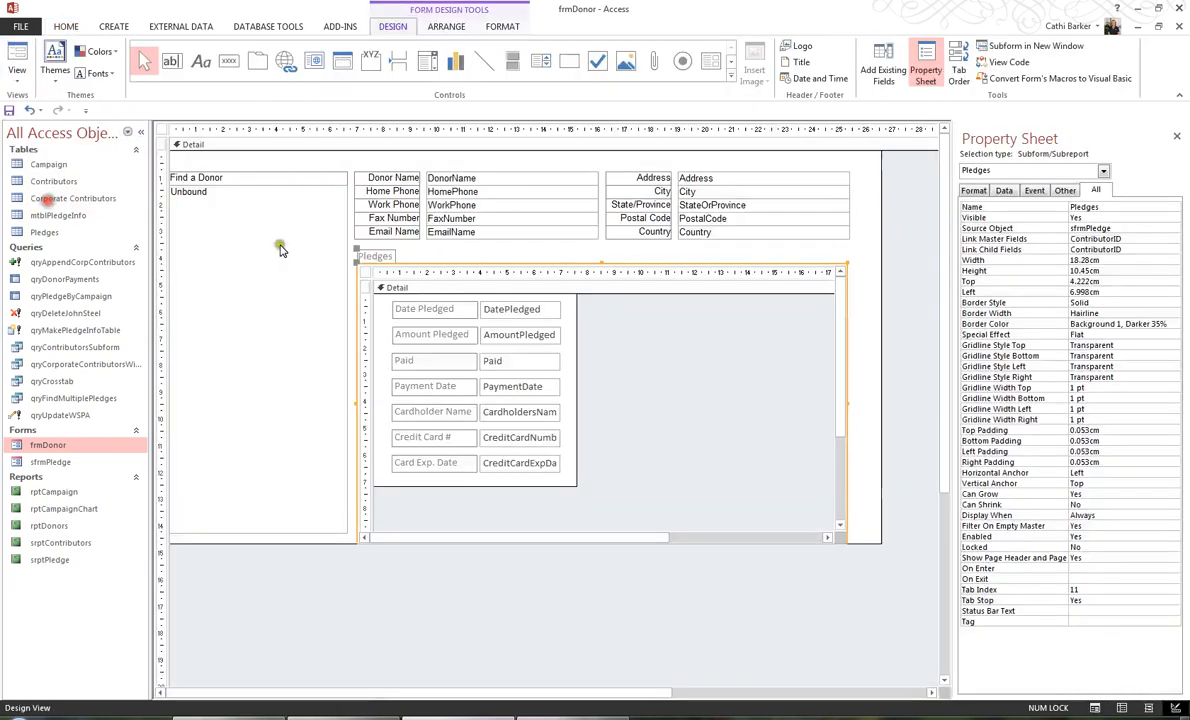
click(858, 402)
drag(858, 402, 894, 406)
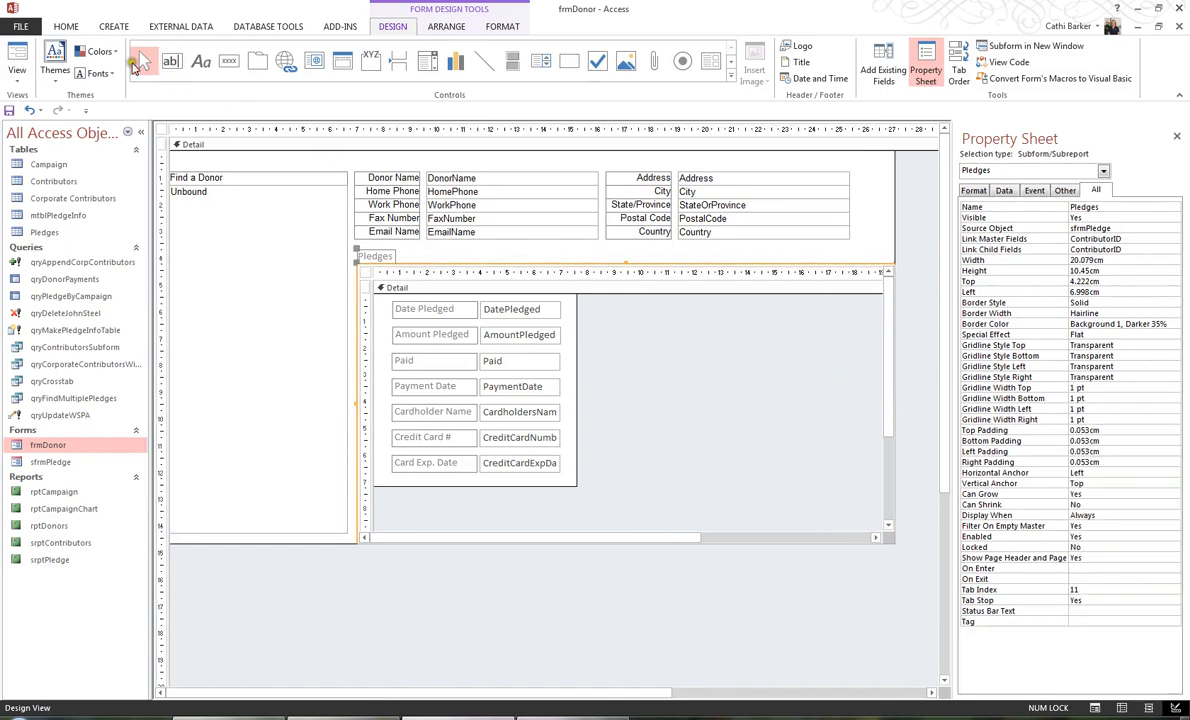
click(12, 60)
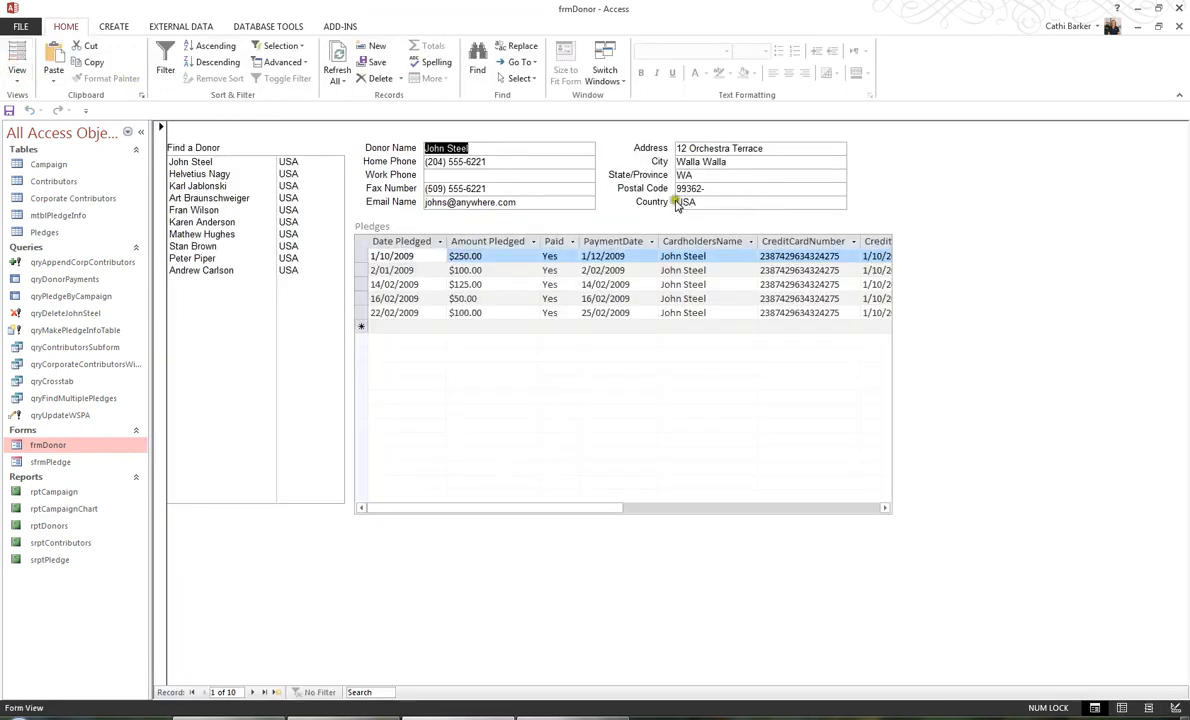
Extend the form's right edge in Design view, widen the Pledges subform to about 22.1 cm and preview it
click(17, 82)
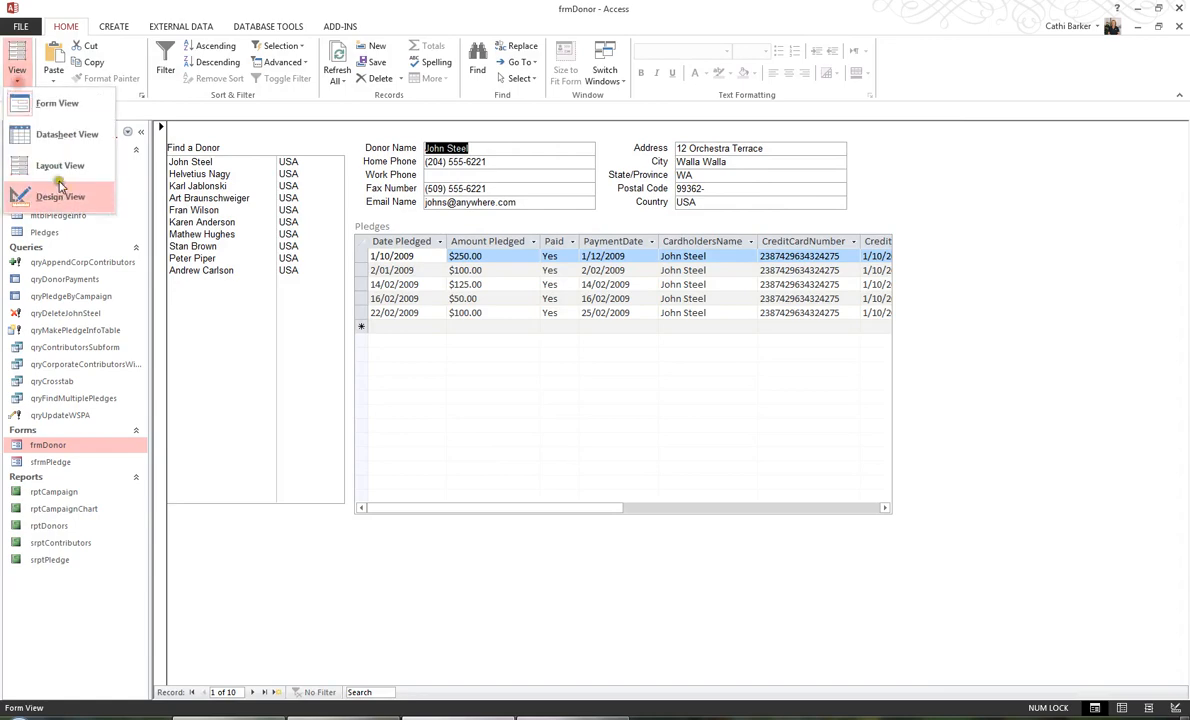
click(67, 198)
drag(911, 404, 860, 396)
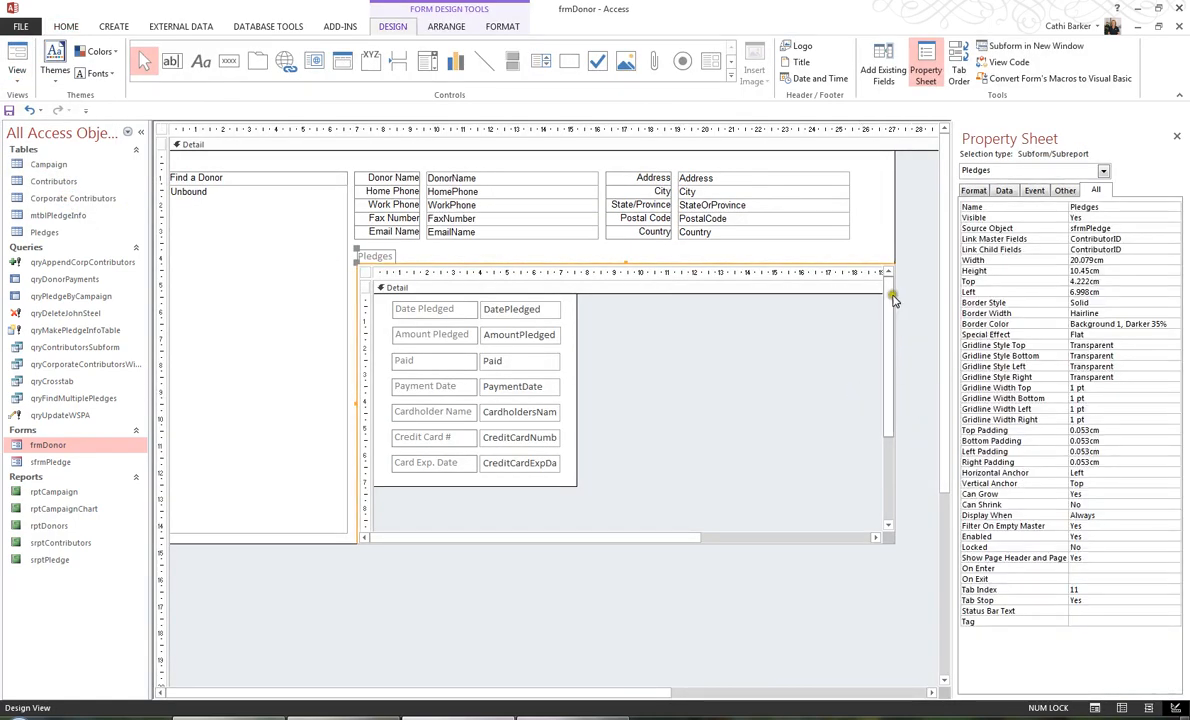
drag(893, 240, 927, 247)
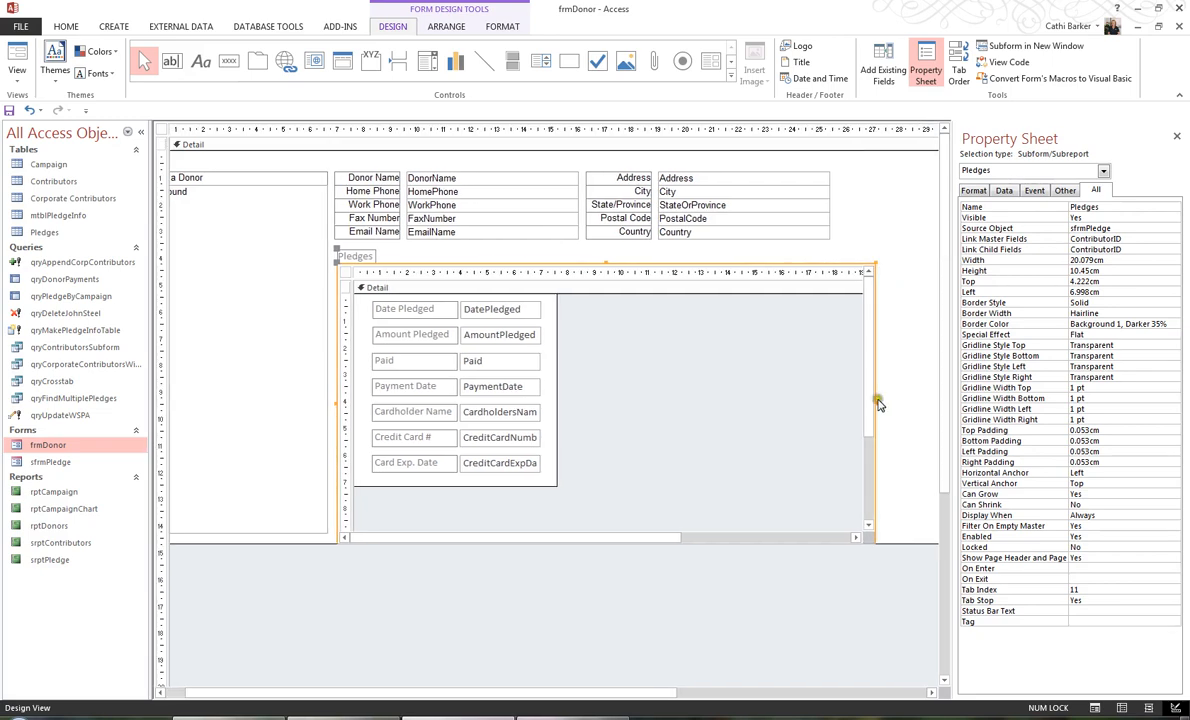
drag(875, 404, 928, 398)
click(17, 62)
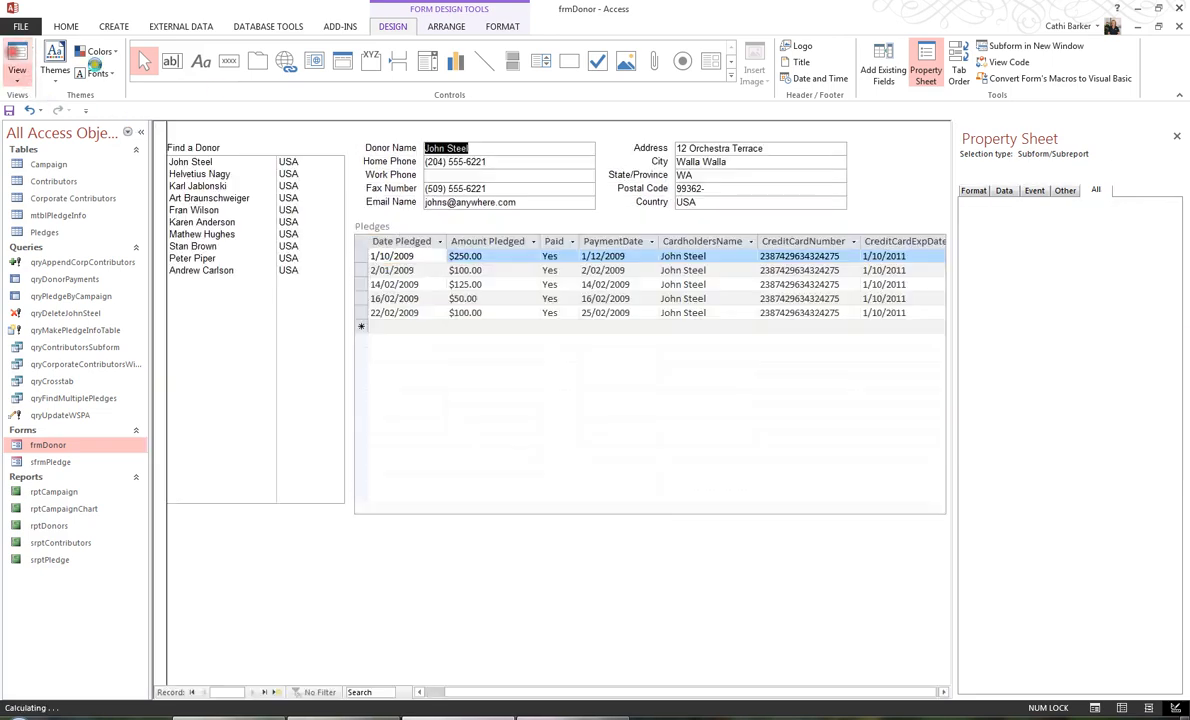
Extend the form to about 32 cm wide in Design view and widen the Pledges subform to about 24.9 cm
click(20, 72)
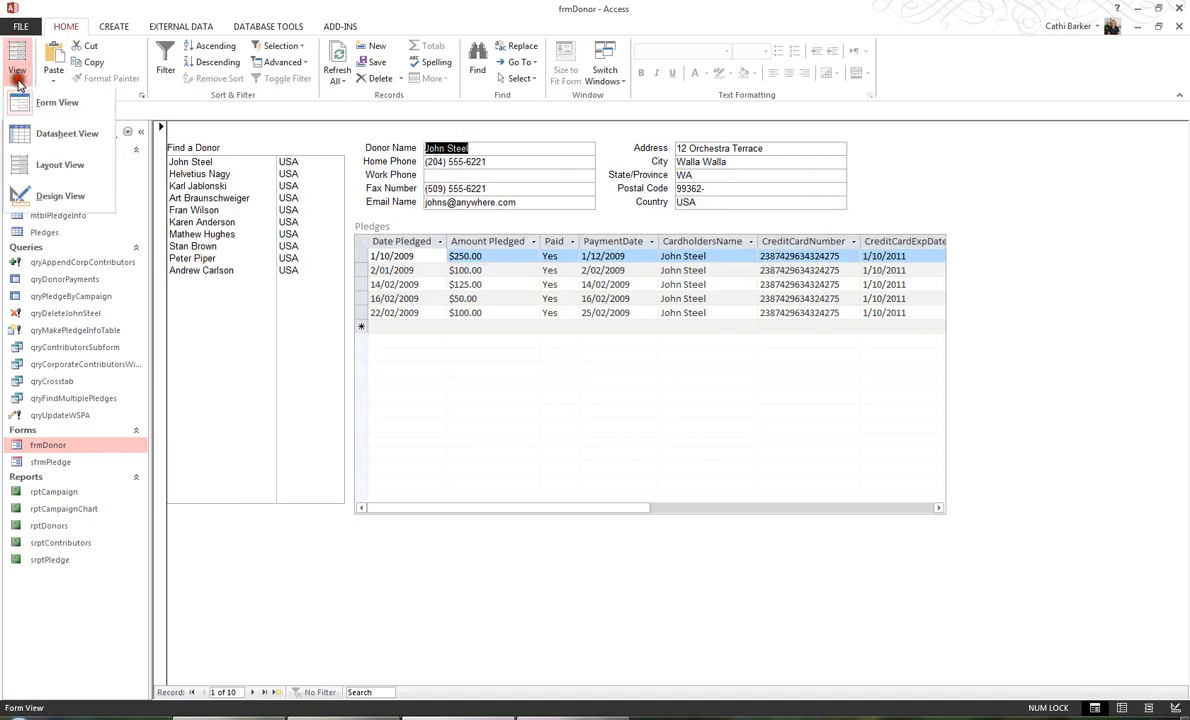
click(42, 182)
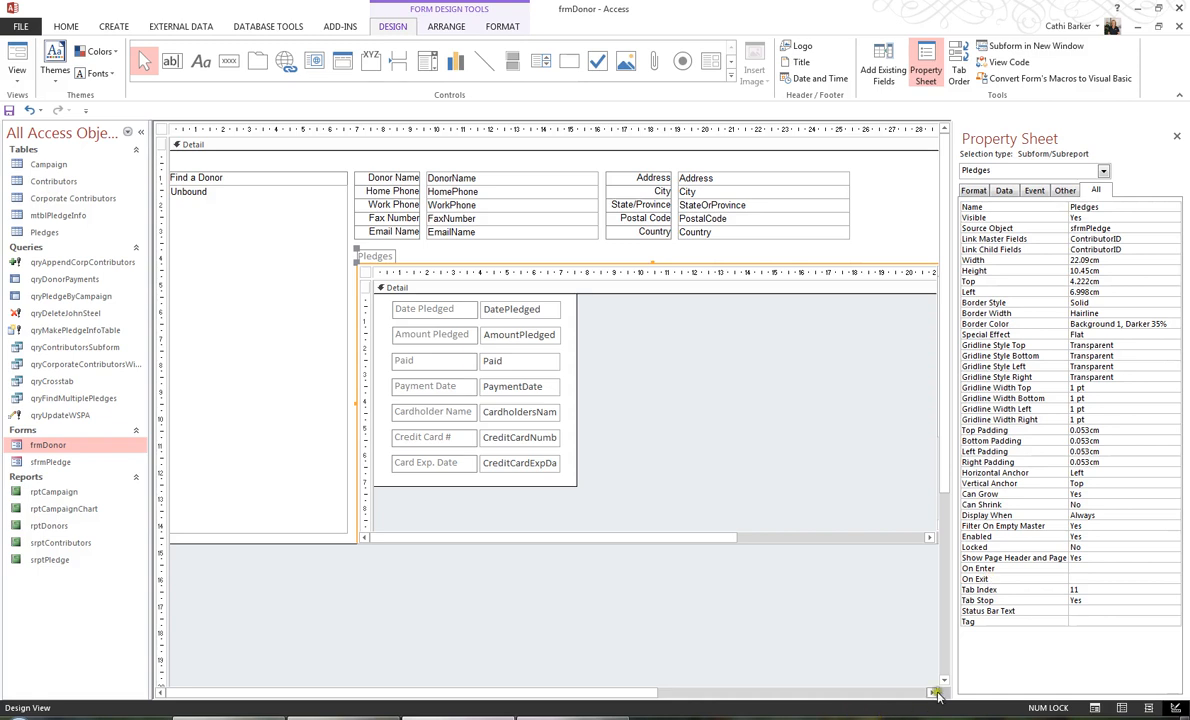
drag(933, 692, 933, 692)
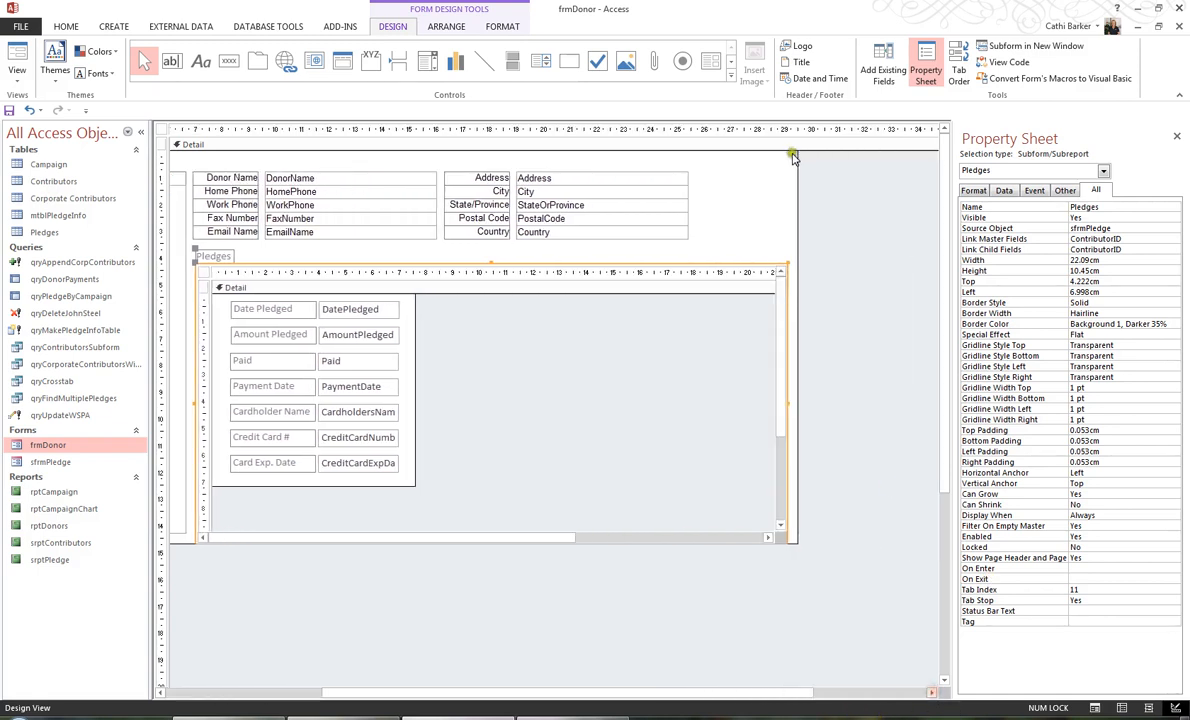
drag(797, 186, 866, 187)
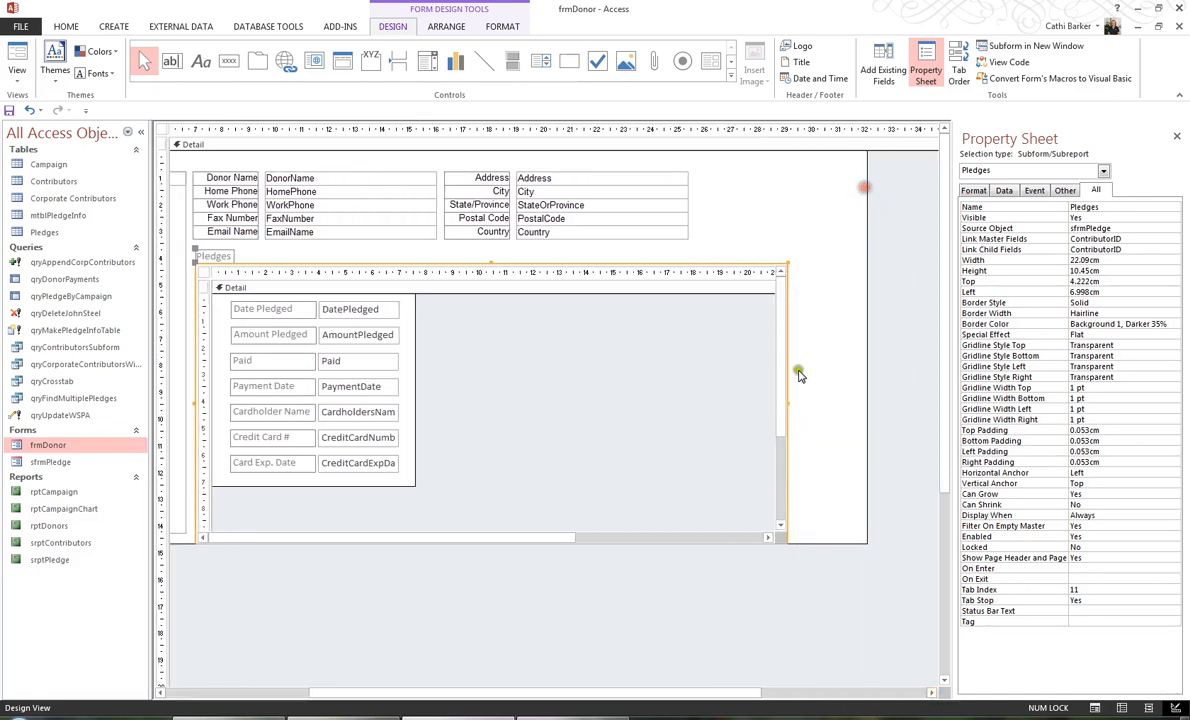
drag(789, 401, 860, 390)
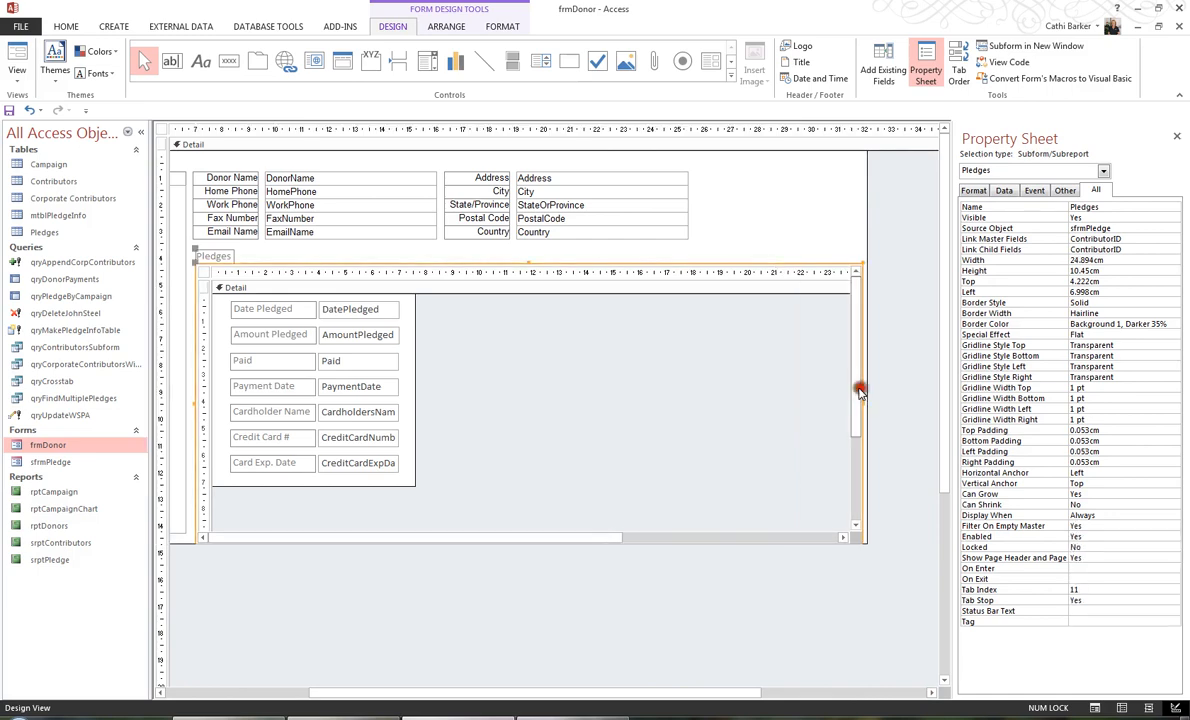
Move all donor contact and address fields with their labels to the right above the Pledges subform, and preview the form
drag(743, 236, 350, 176)
click(17, 60)
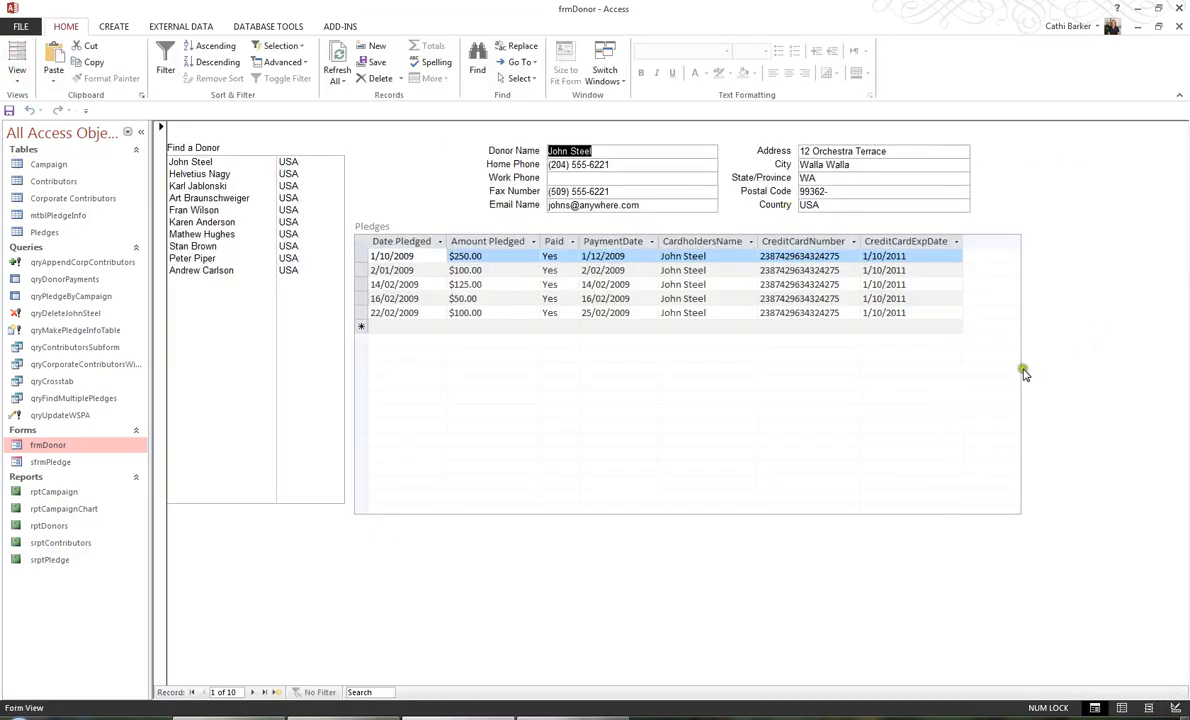
Return to Design view and stretch the Find a Donor list box down to a height of about 13.3 cm
click(17, 74)
click(48, 196)
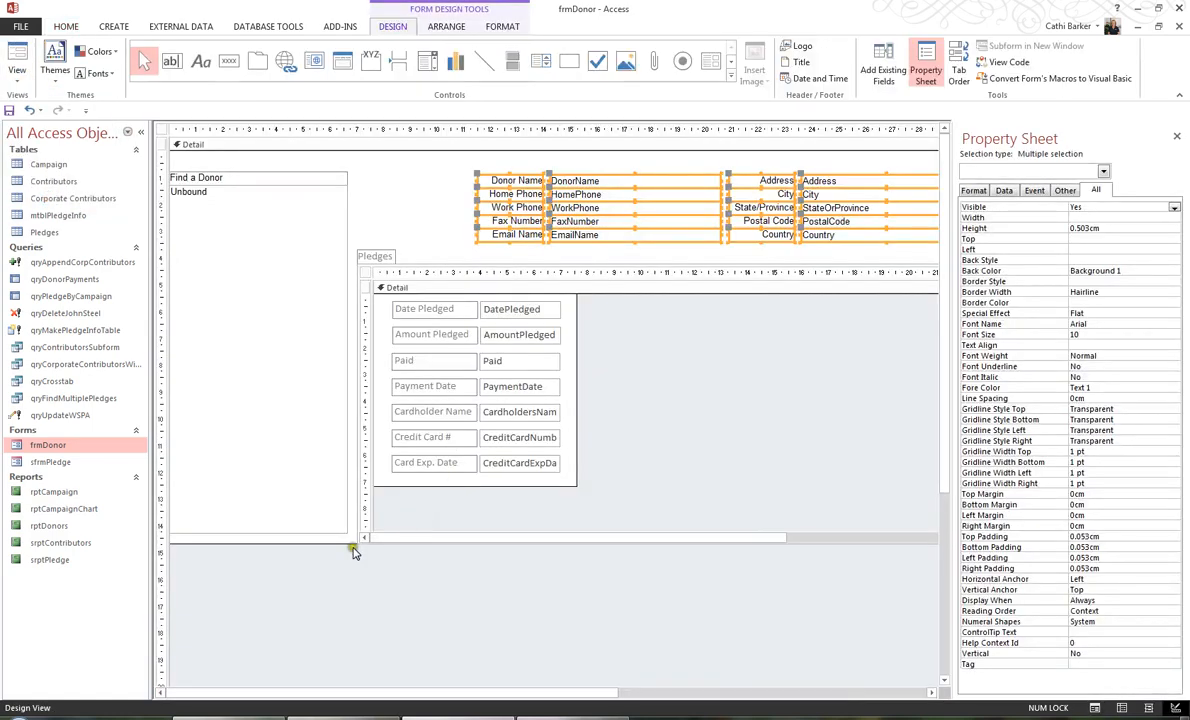
click(266, 523)
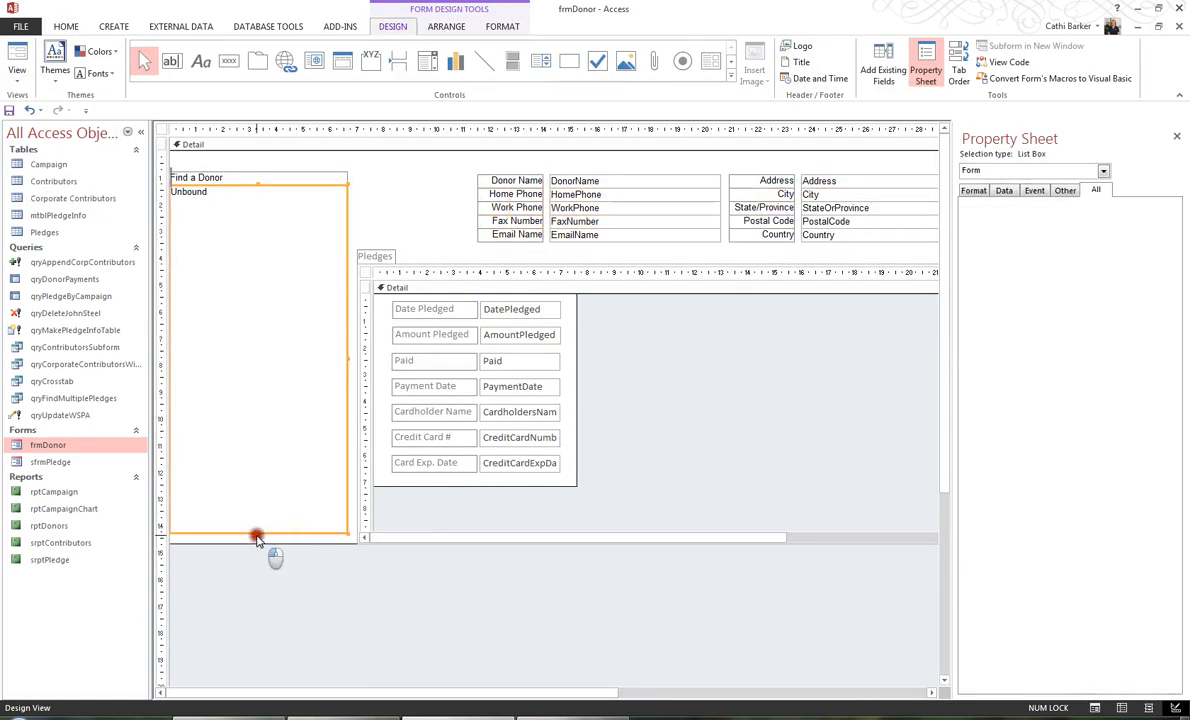
click(258, 550)
click(260, 521)
drag(258, 534, 256, 540)
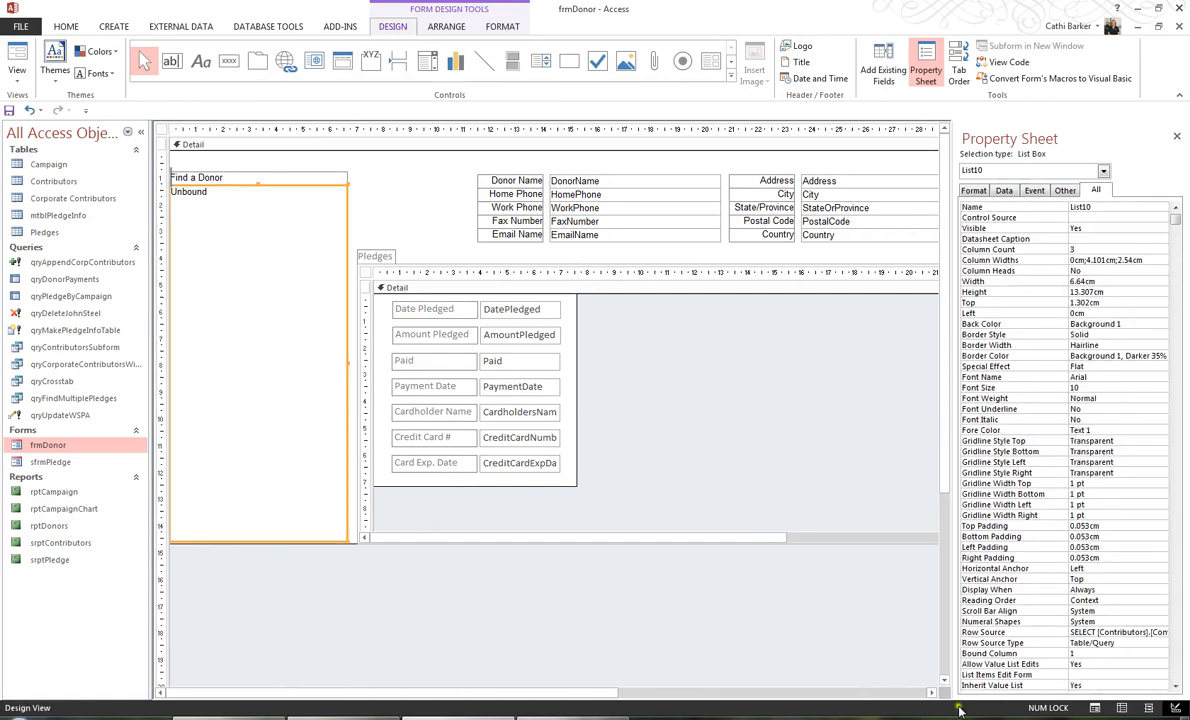
Narrow the Pledges subform to about 23.6 cm, trim the form's right edge, and check the third donor's pledges in Form view
click(933, 693)
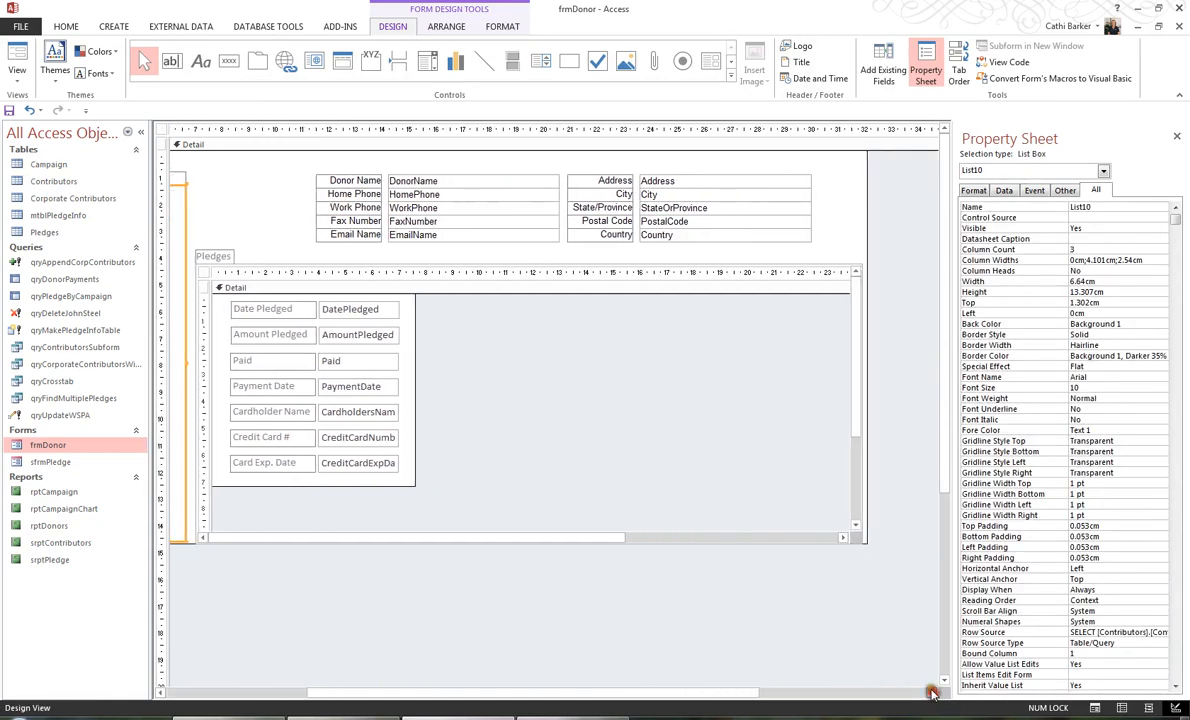
click(890, 418)
click(857, 417)
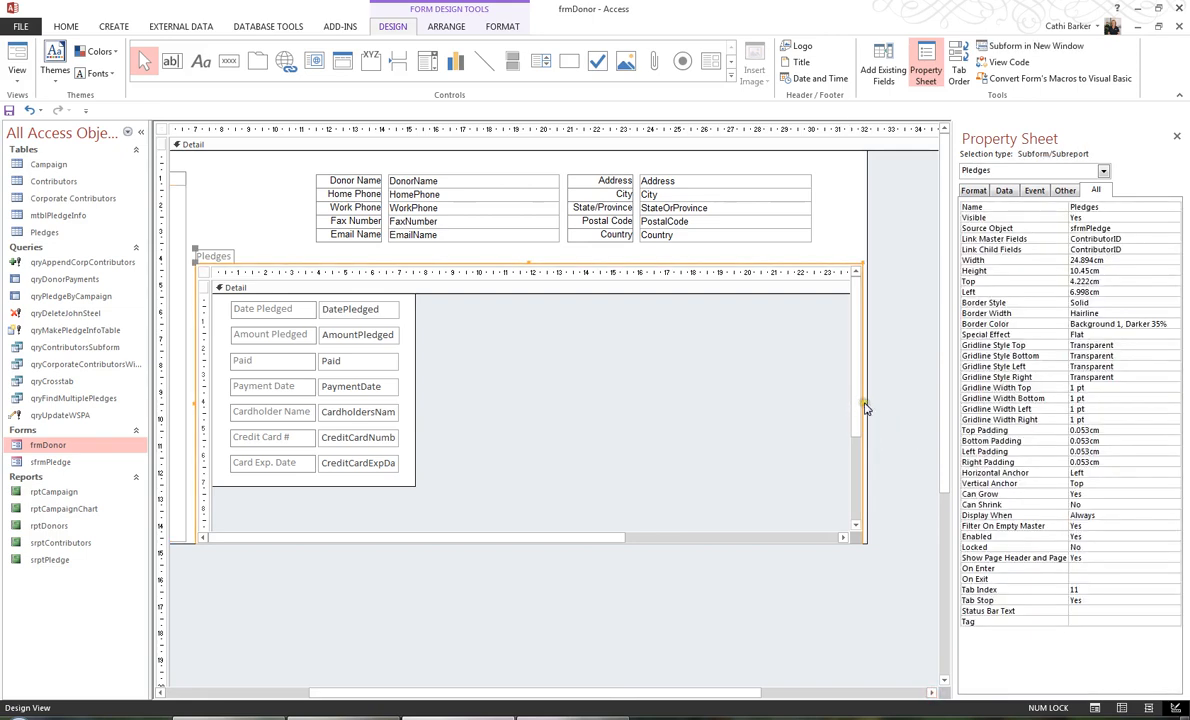
drag(861, 402, 840, 374)
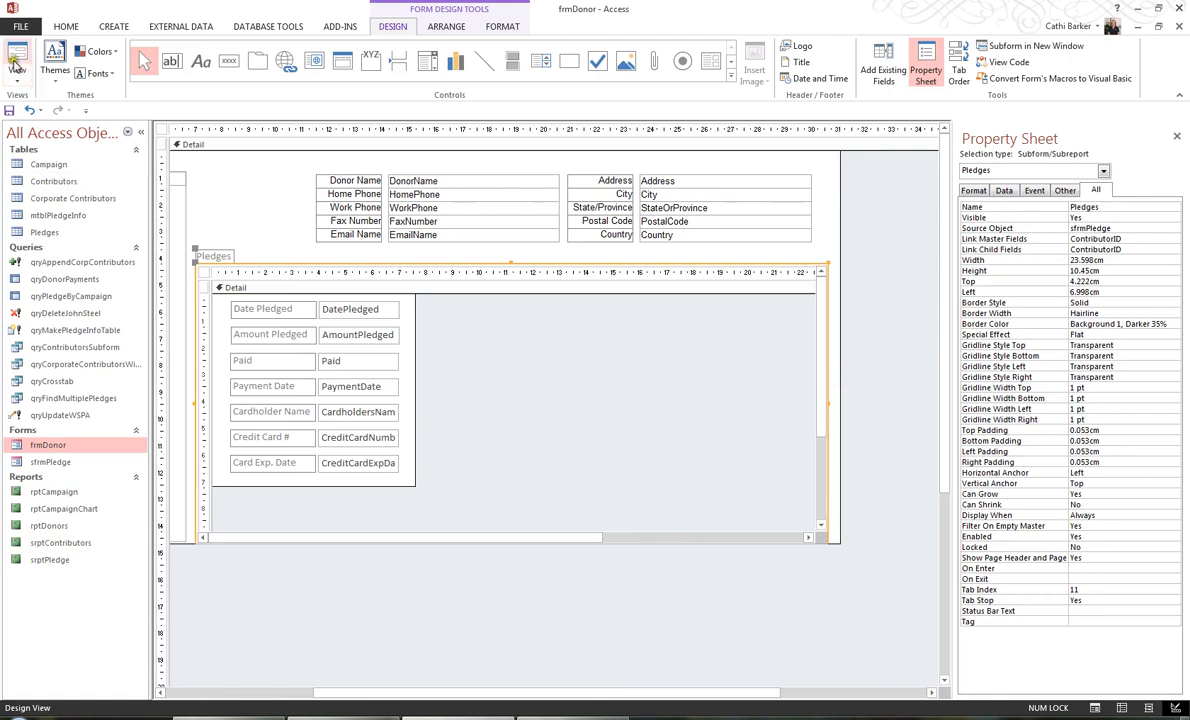
click(17, 58)
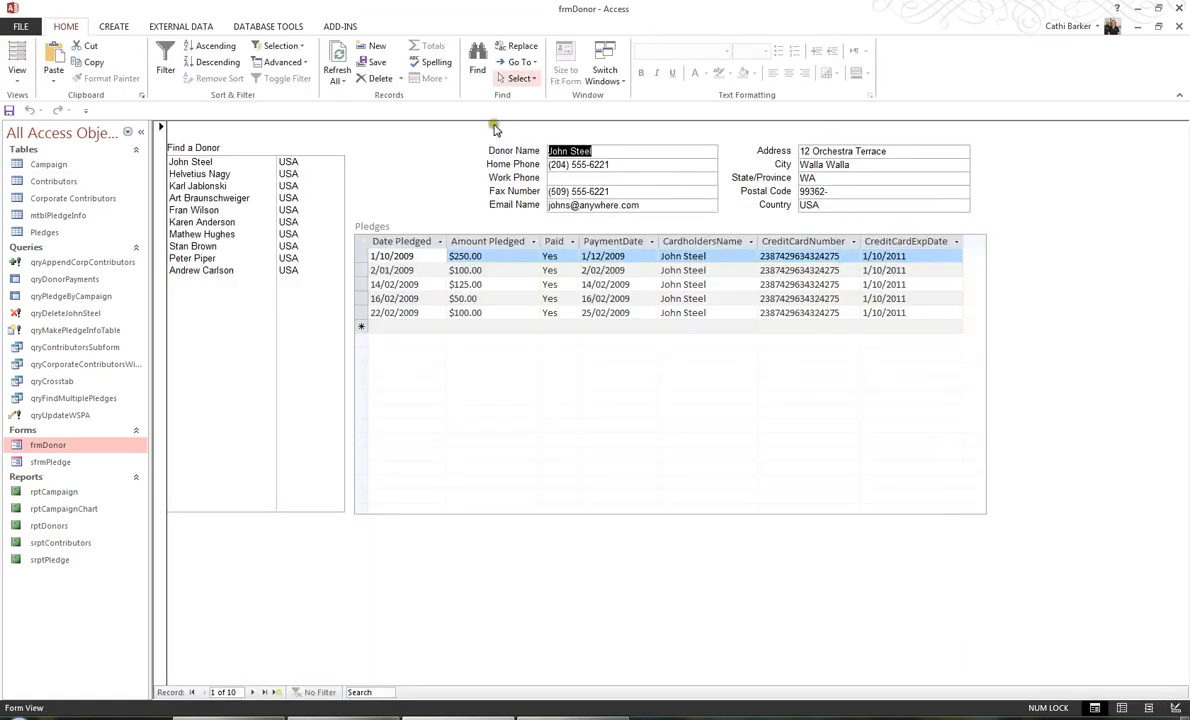
click(208, 186)
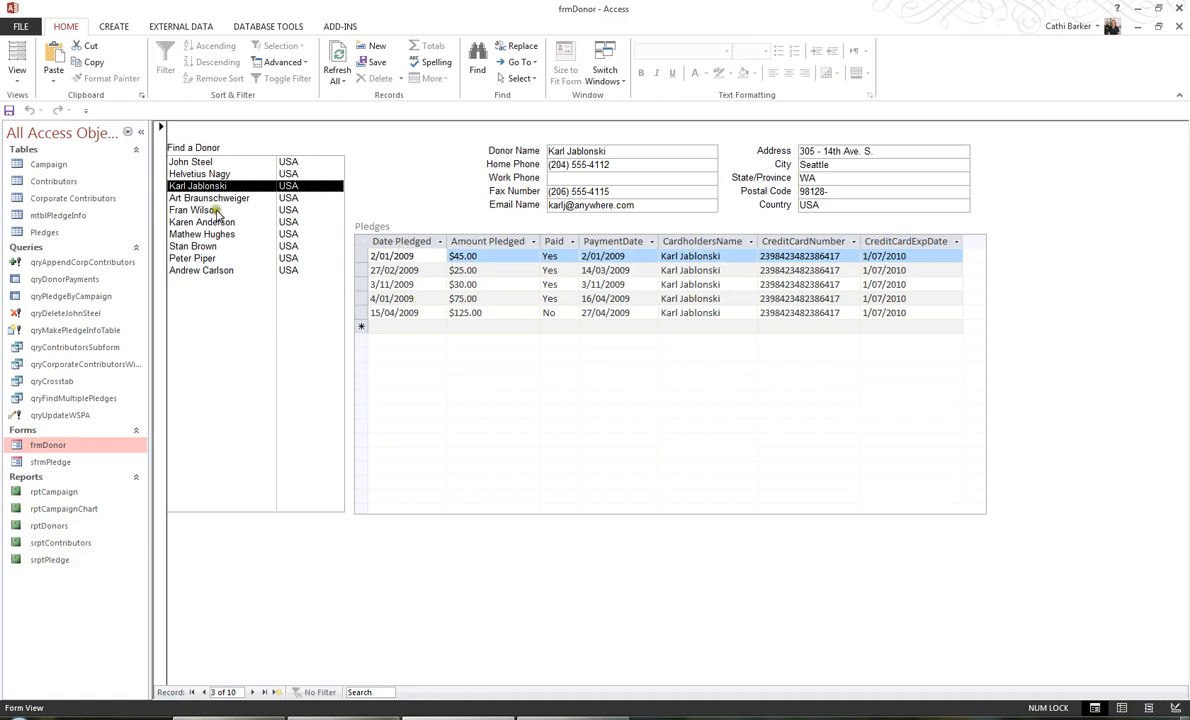
Check the linked pledges of the fifth and the seventh through tenth donors in the Find a Donor list, returning to the fifth donor
click(215, 211)
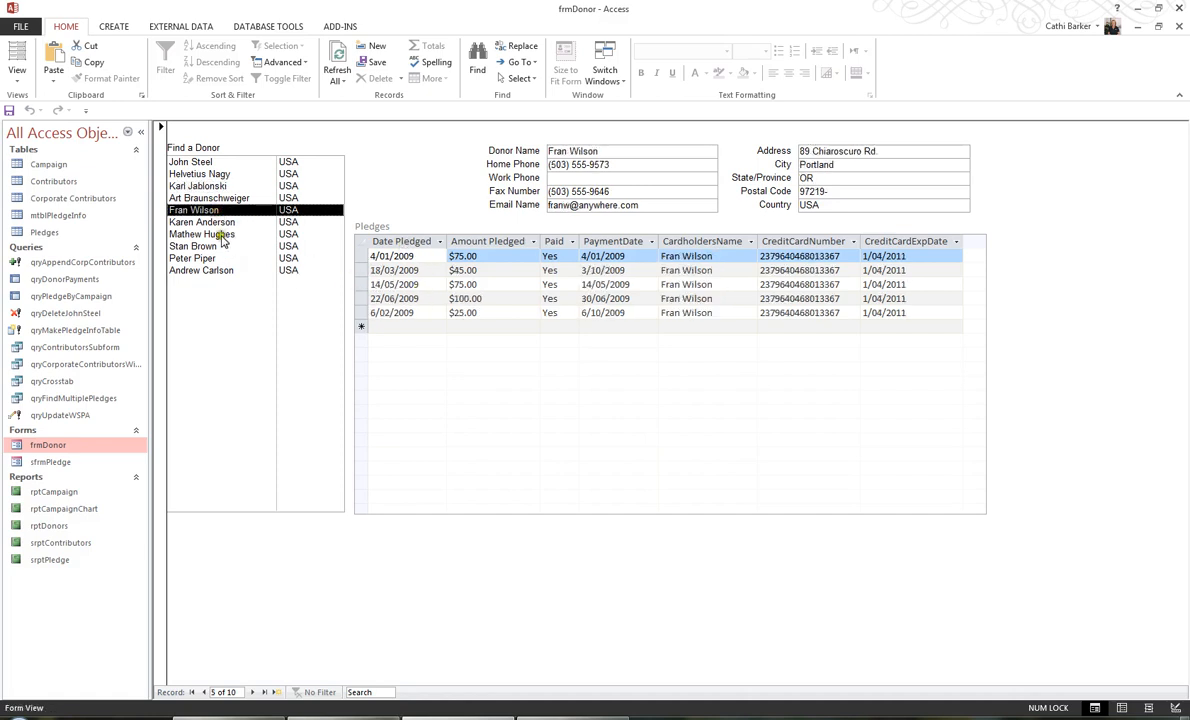
click(218, 234)
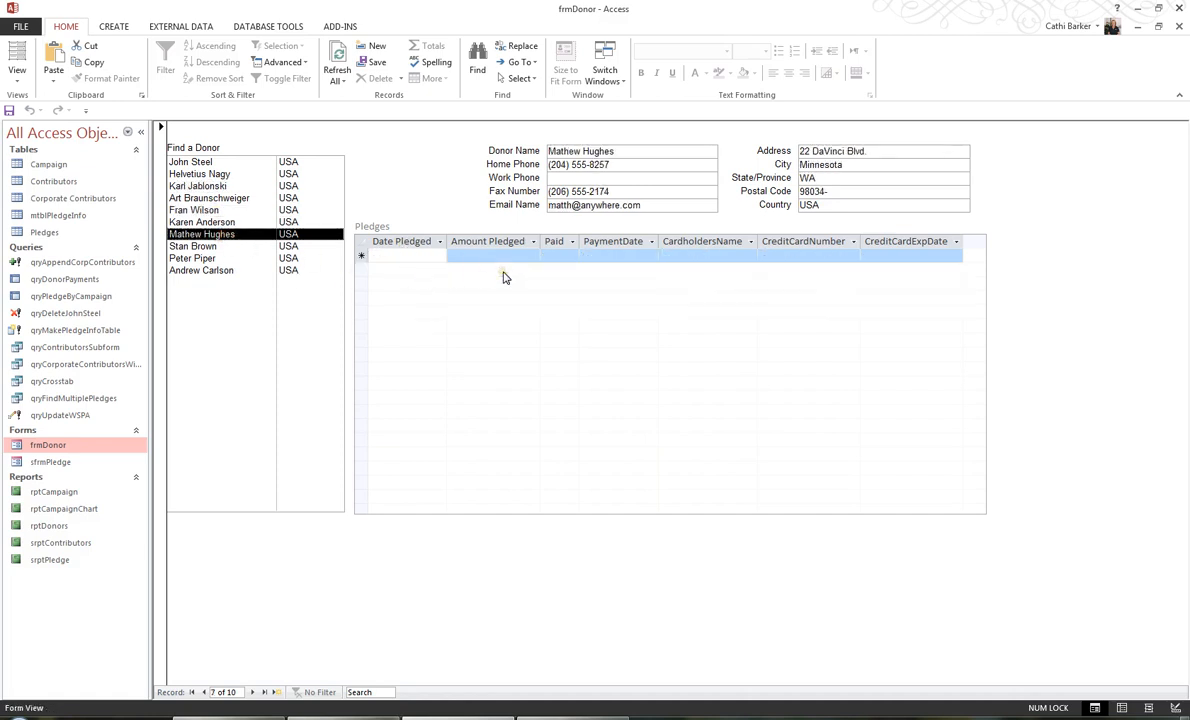
click(207, 247)
click(209, 259)
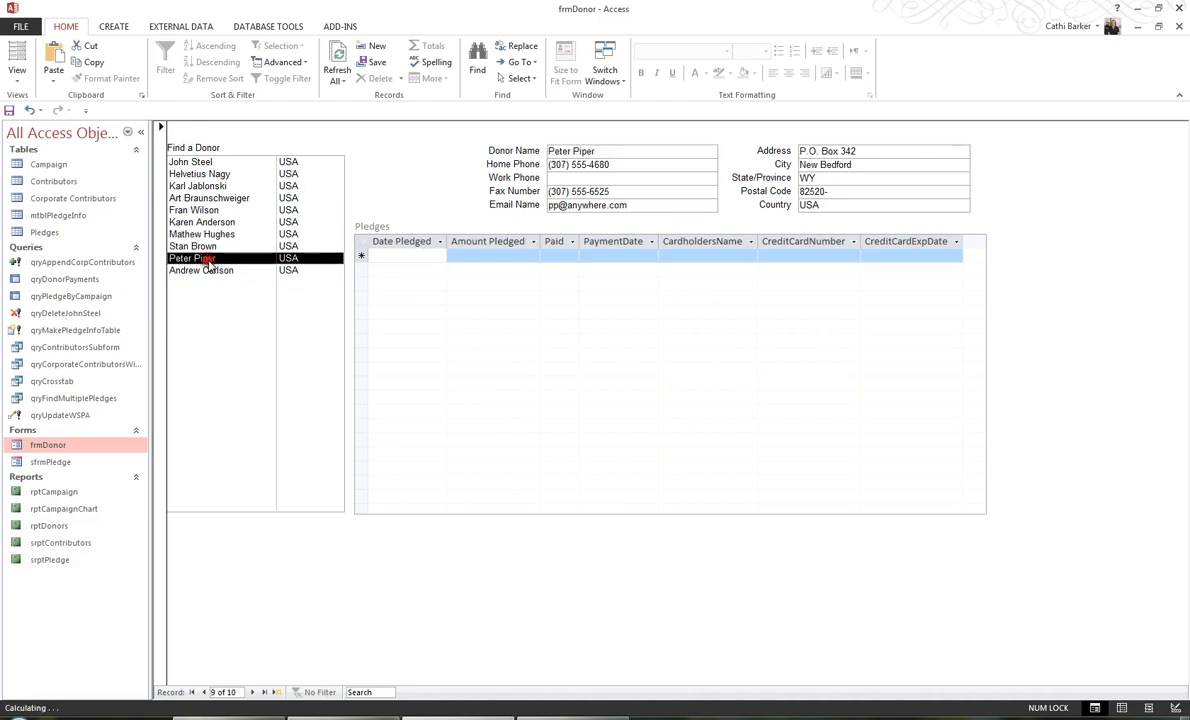
click(208, 270)
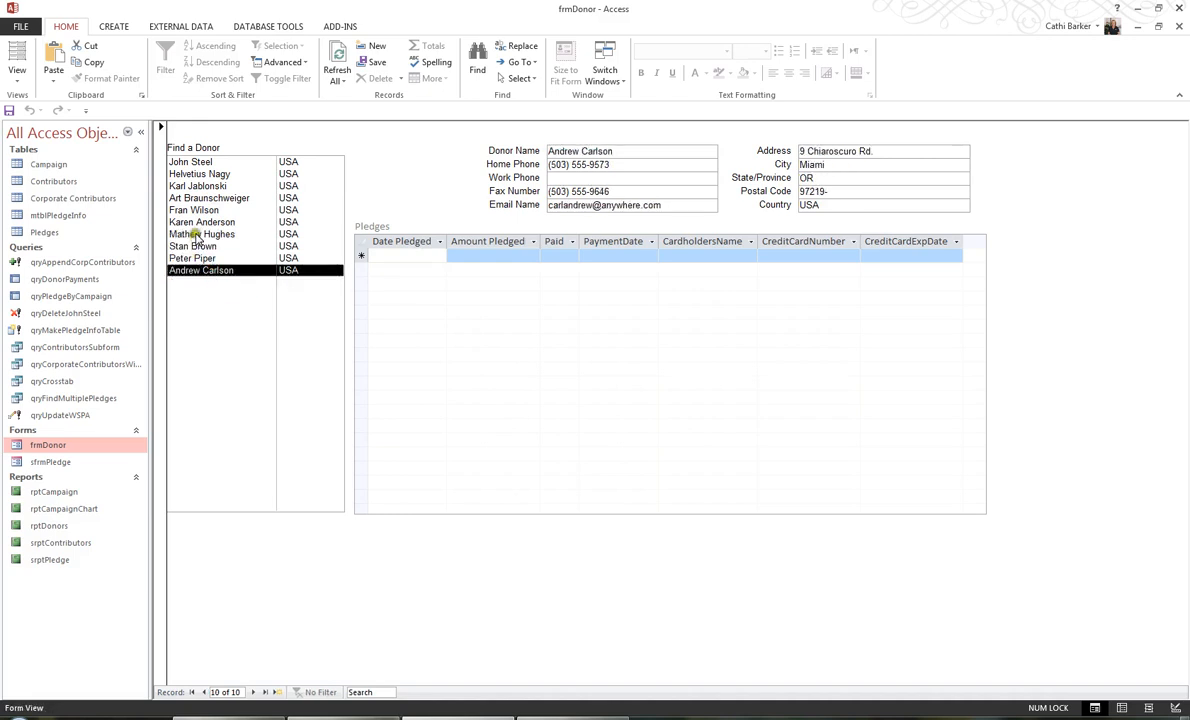
click(198, 234)
click(200, 211)
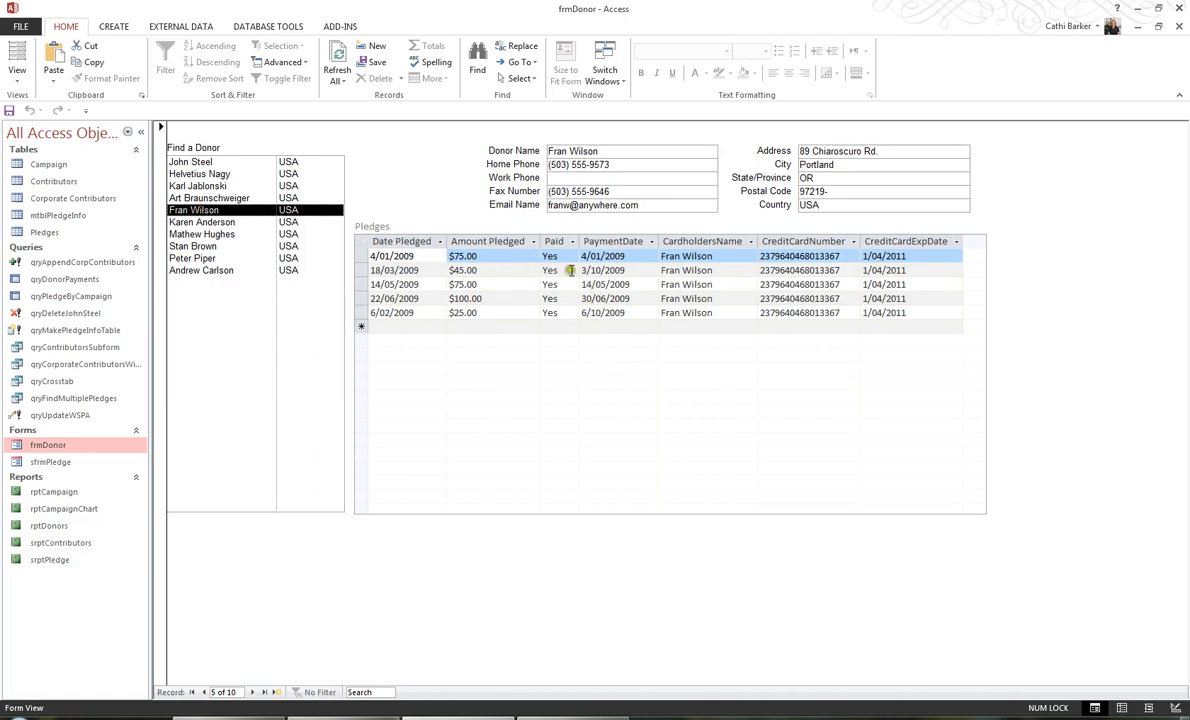
Save the frmDonor form and show the first donor in the Find a Donor list with the linked pledges
click(9, 111)
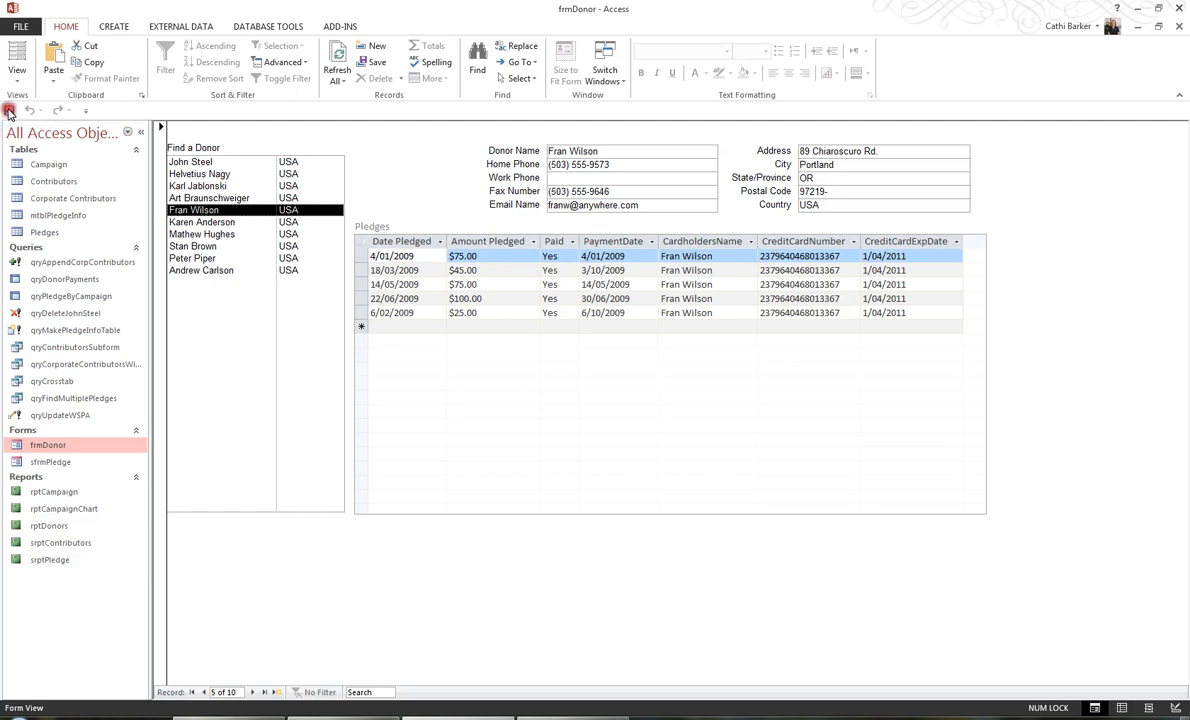
click(214, 164)
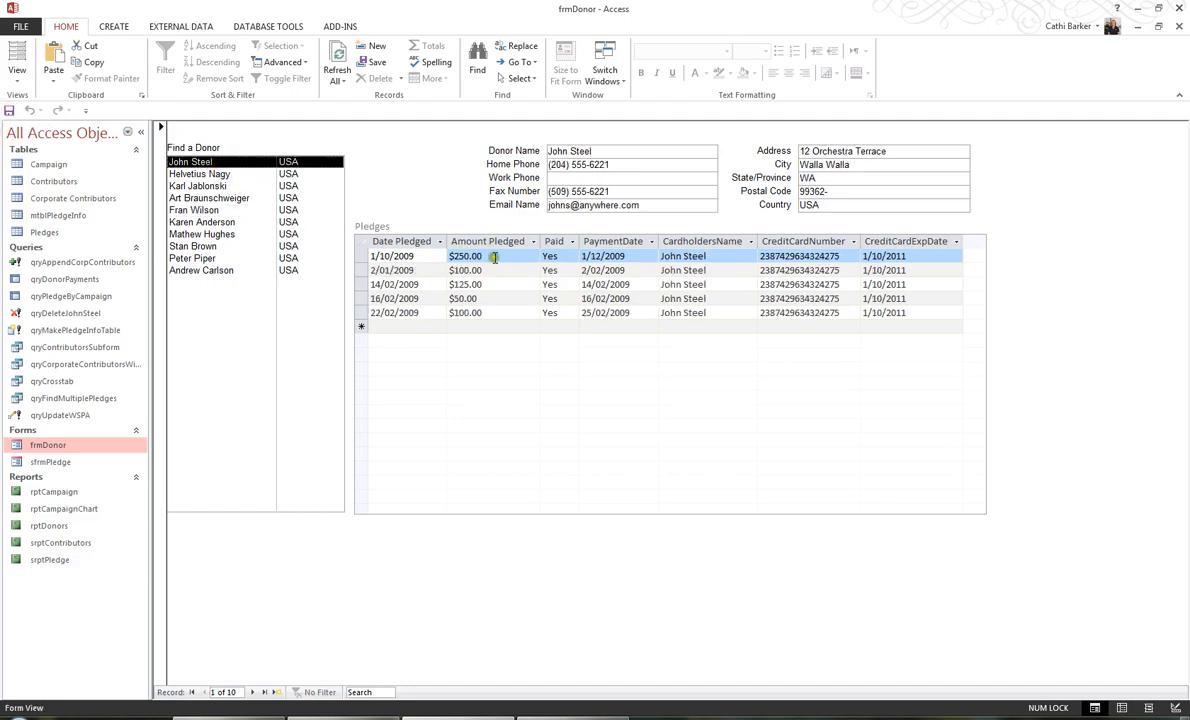